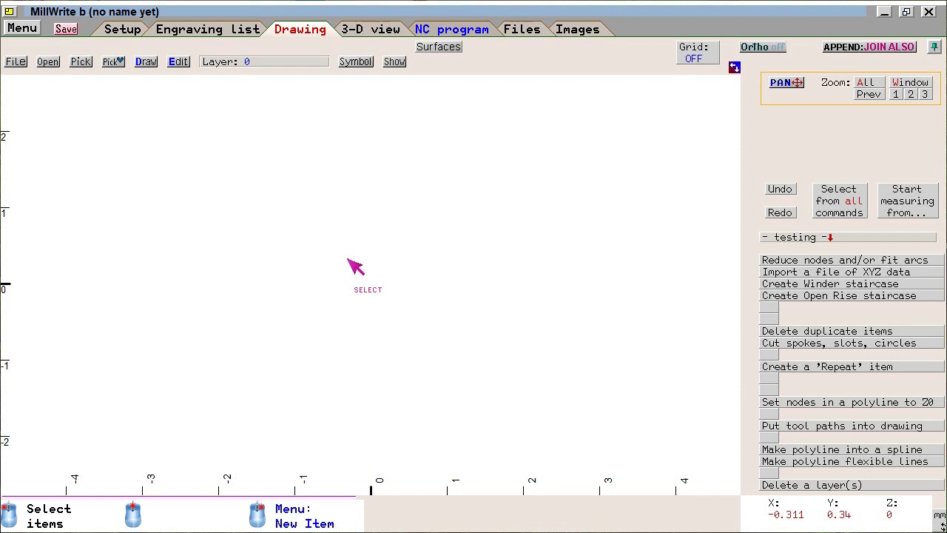
# Create an outside cylinder surface grid with diameter 6, length 8 along the axis, length 4 across it, and 0.05 grid spacing
pyautogui.click(439, 46)
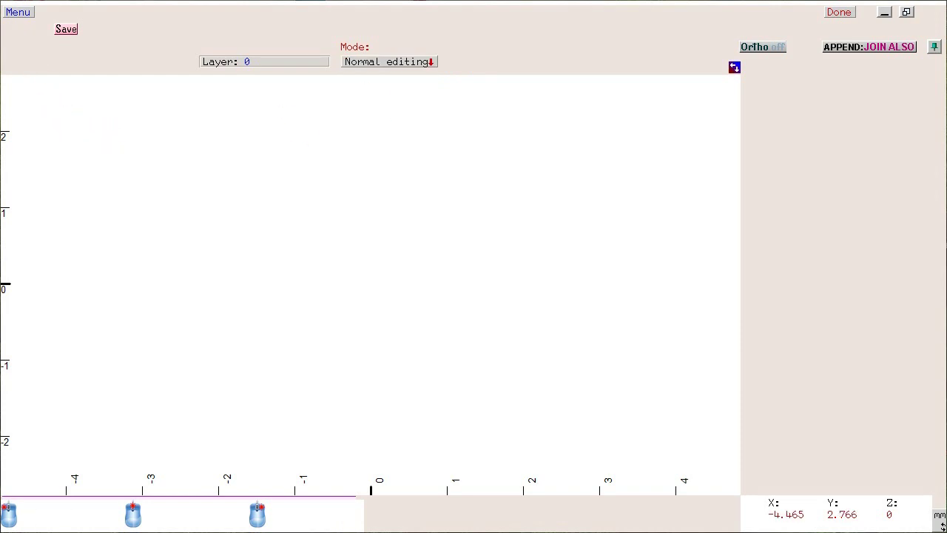
pyautogui.click(16, 13)
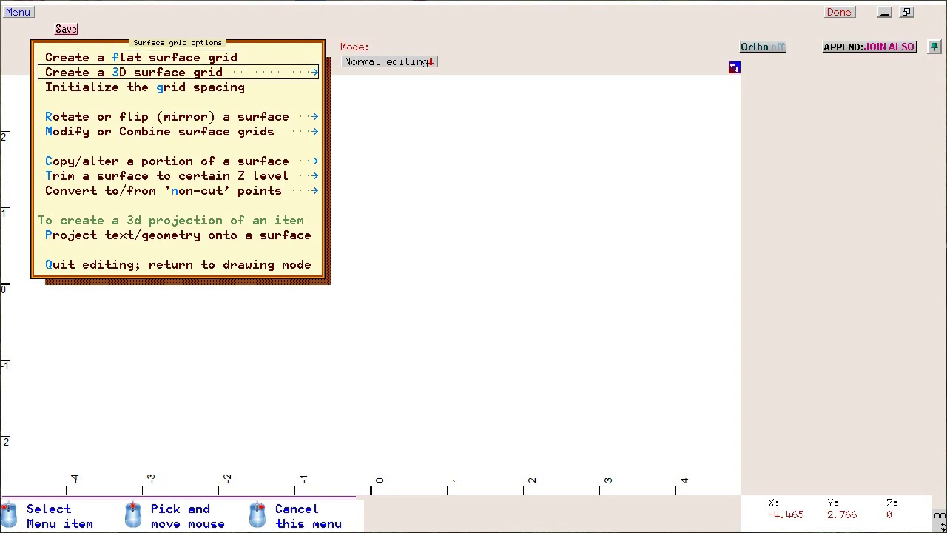
pyautogui.click(99, 71)
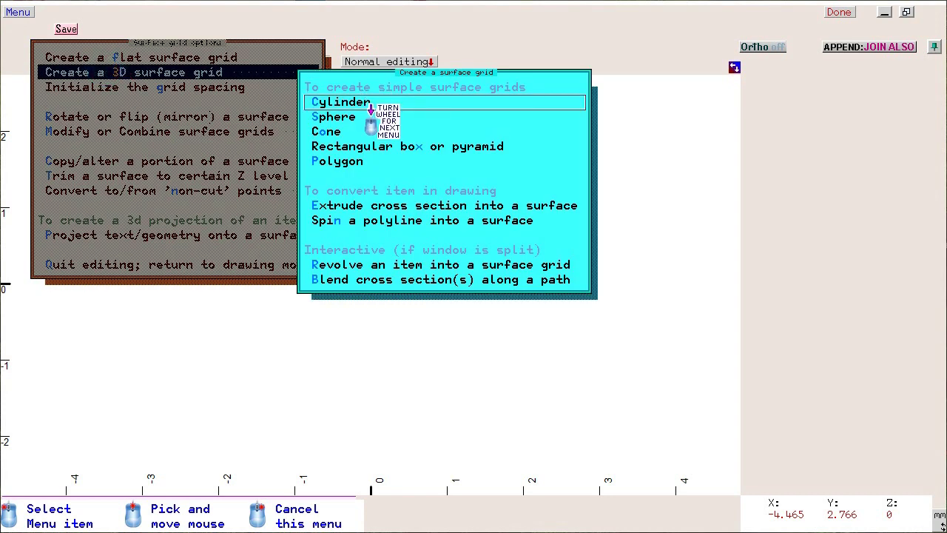
pyautogui.click(367, 105)
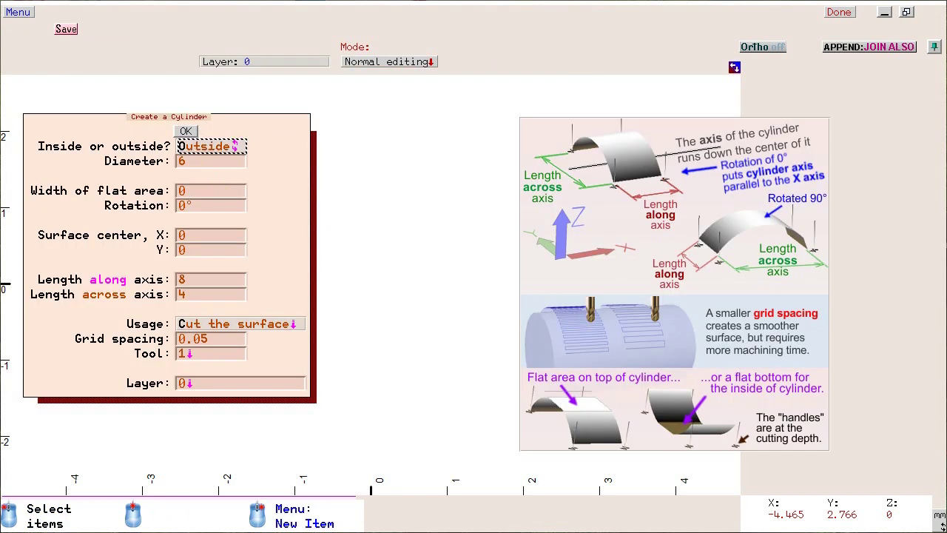
pyautogui.click(243, 160)
pyautogui.click(246, 279)
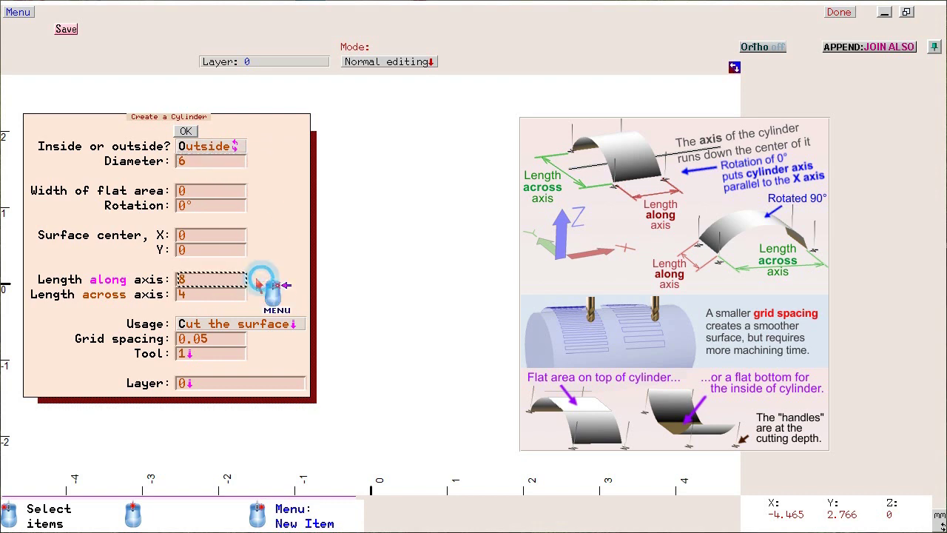
pyautogui.click(250, 295)
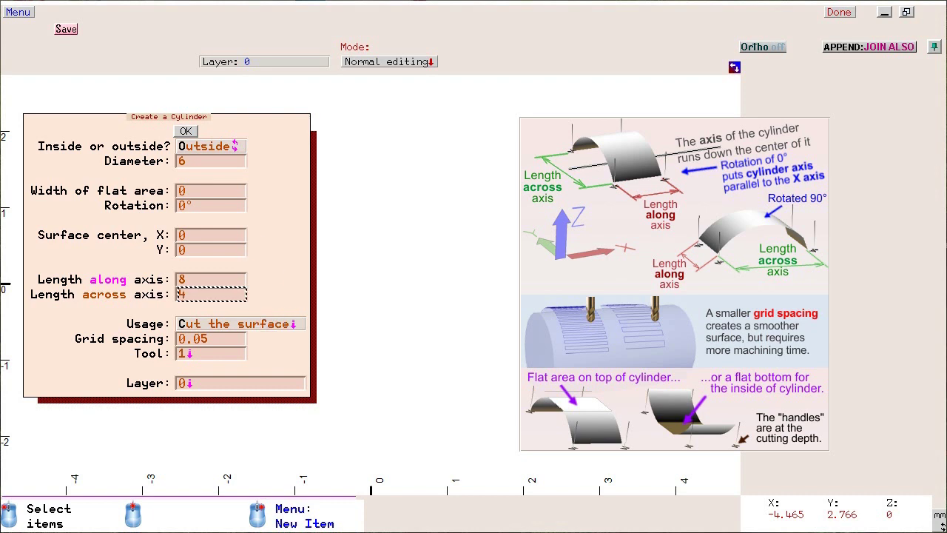
pyautogui.click(185, 131)
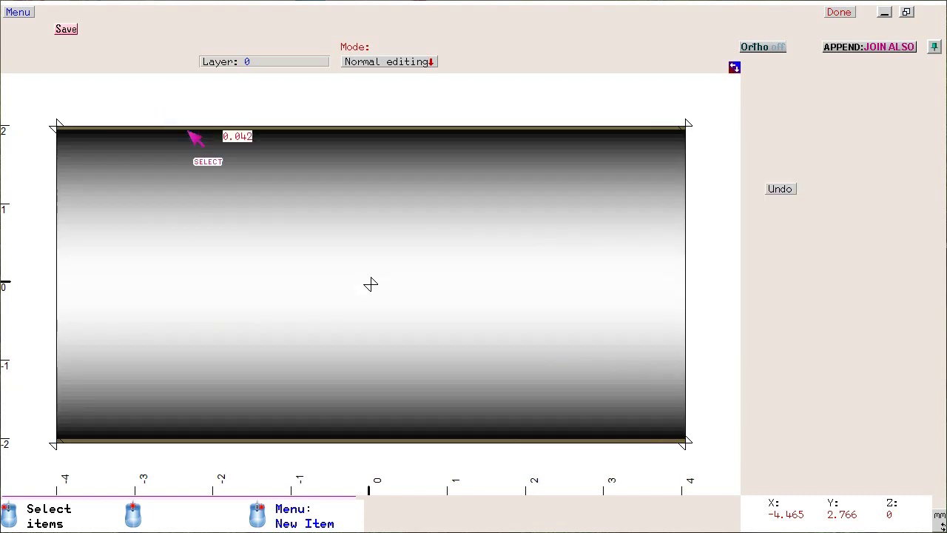
# Create the text "A" in a box about 3.5 high and 2.3 long on the left half of the cylinder surface
pyautogui.rightClick(214, 234)
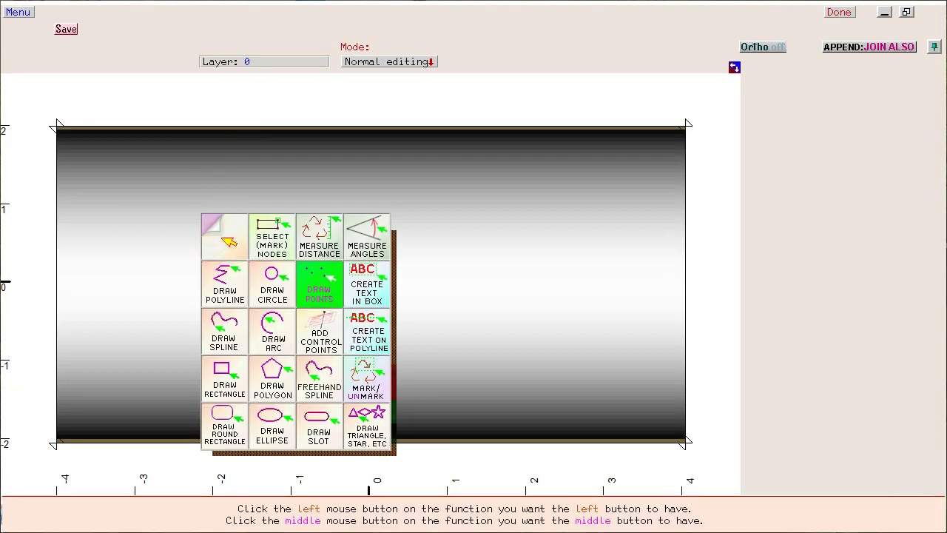
pyautogui.click(370, 285)
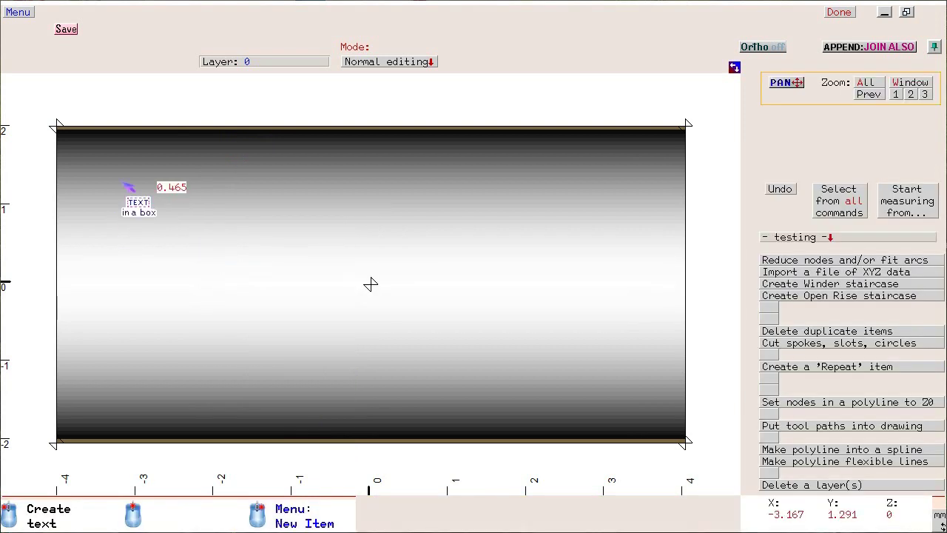
pyautogui.click(106, 149)
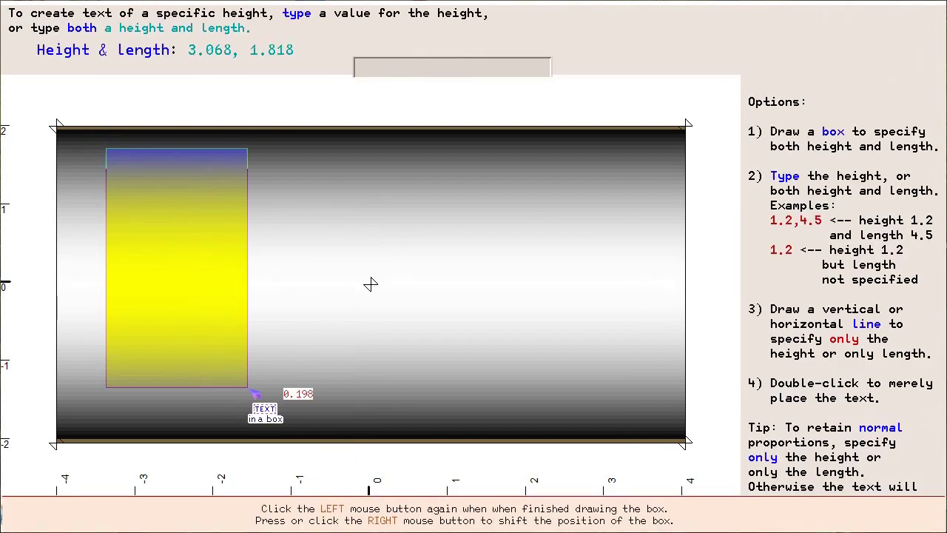
pyautogui.click(280, 421)
pyautogui.write('A')
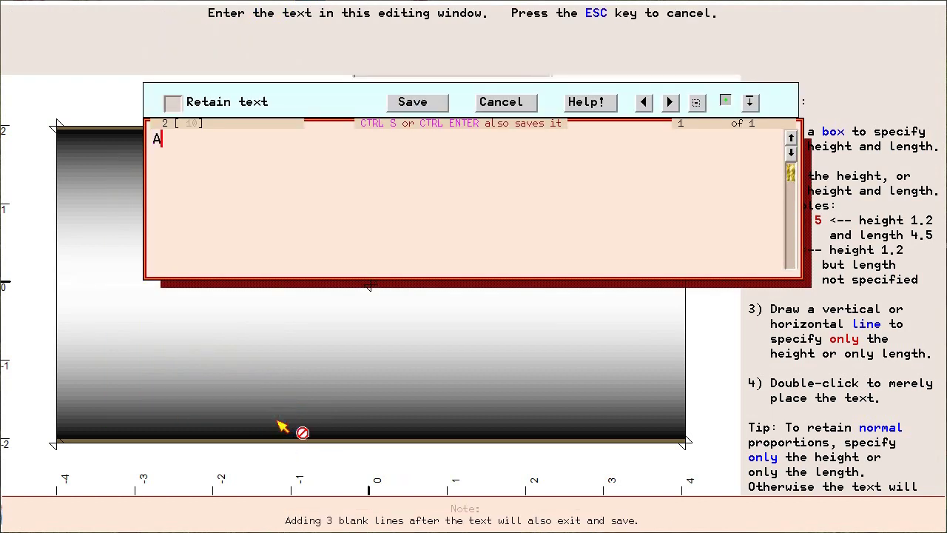
pyautogui.press('Return')
pyautogui.press('Return')
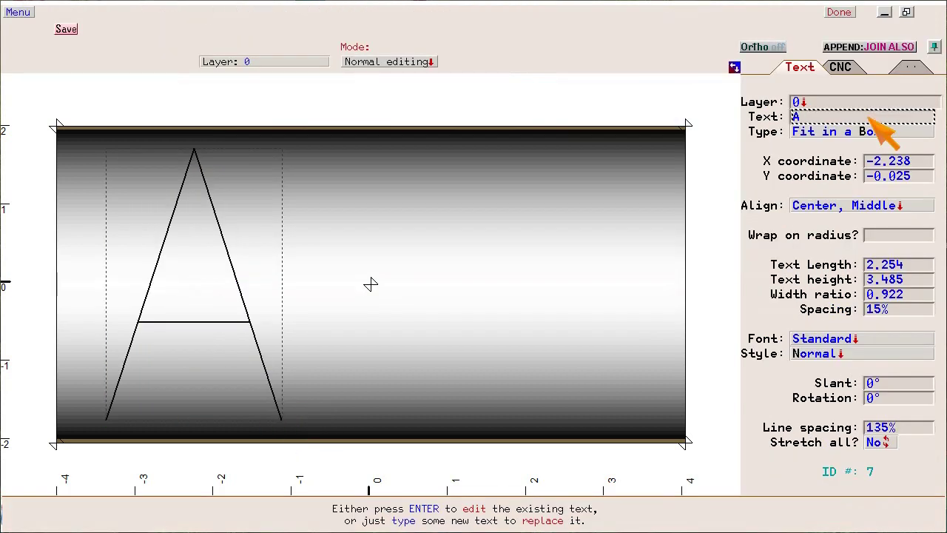
# Change the font of the letter A to Arial
pyautogui.click(824, 341)
pyautogui.click(821, 398)
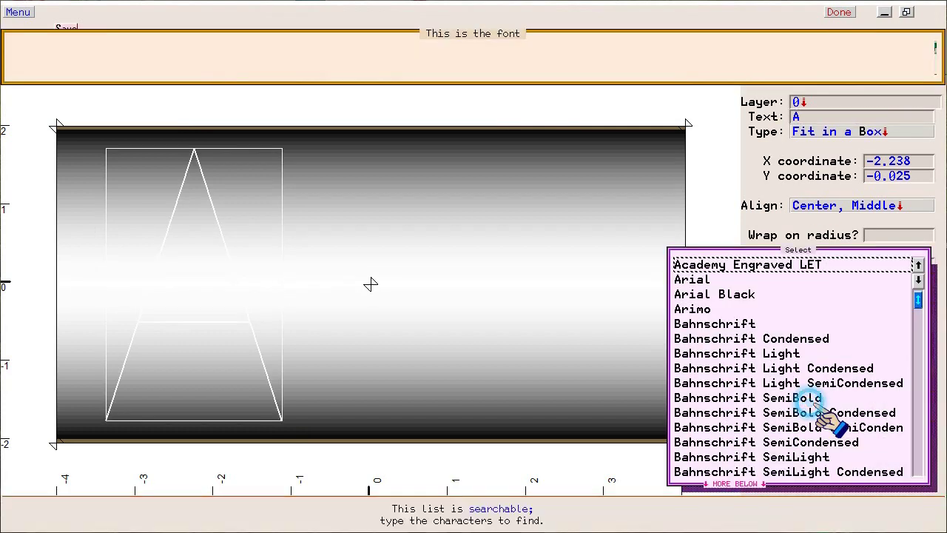
pyautogui.click(707, 281)
pyautogui.click(701, 278)
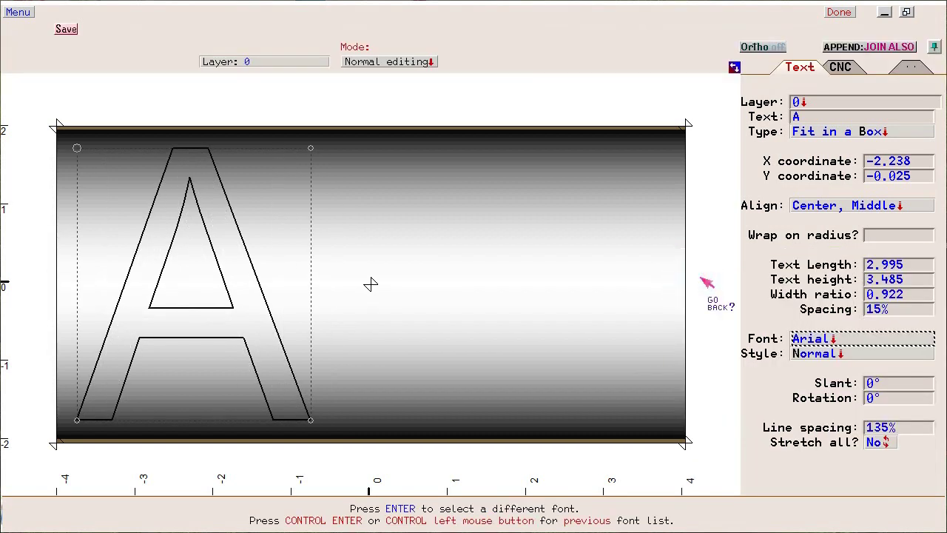
pyautogui.click(514, 218)
# Draw a closed, irregular ten-node polyline about 3 wide and 3.3 high on the surface beside the letter A
pyautogui.rightClick(513, 218)
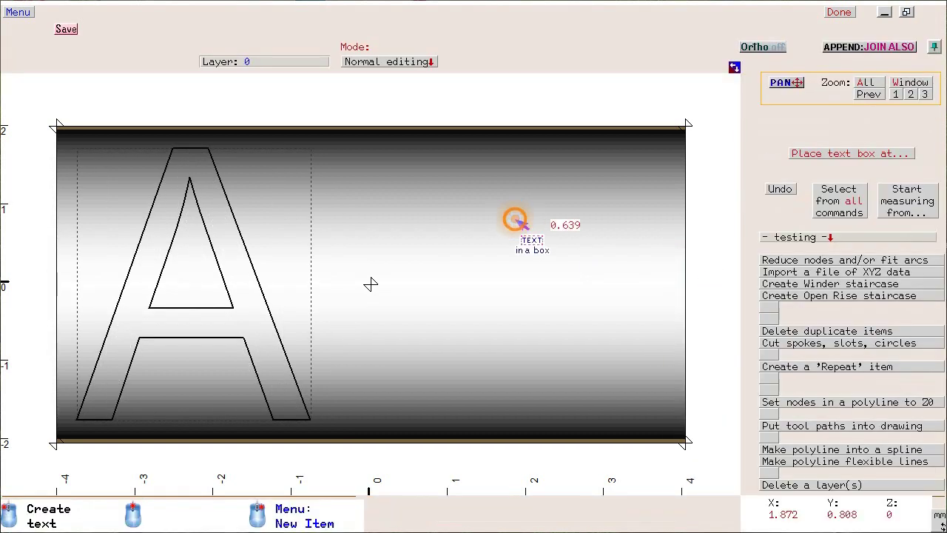
pyautogui.click(527, 259)
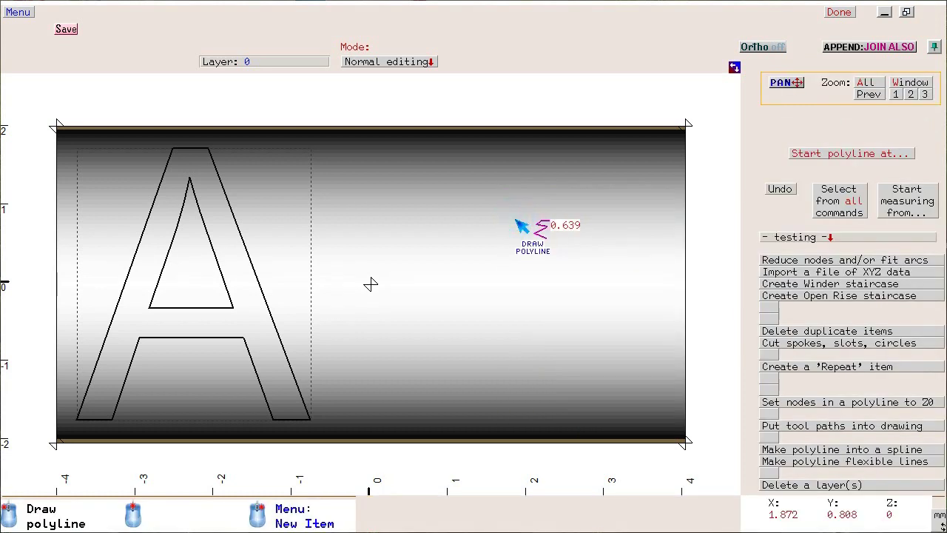
pyautogui.click(406, 355)
pyautogui.click(436, 207)
pyautogui.click(501, 161)
pyautogui.click(606, 174)
pyautogui.click(642, 237)
pyautogui.click(597, 279)
pyautogui.click(634, 365)
pyautogui.click(584, 399)
pyautogui.click(509, 303)
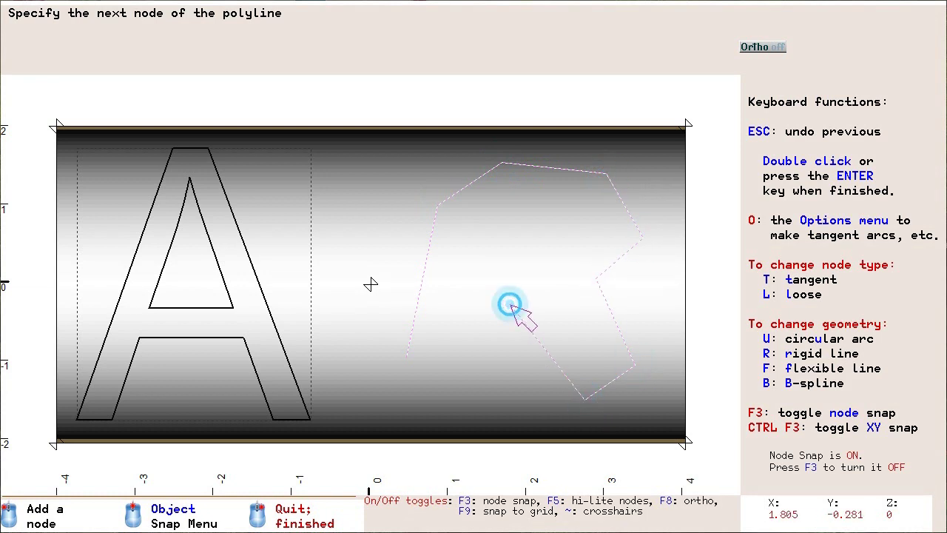
pyautogui.click(458, 419)
pyautogui.click(407, 356)
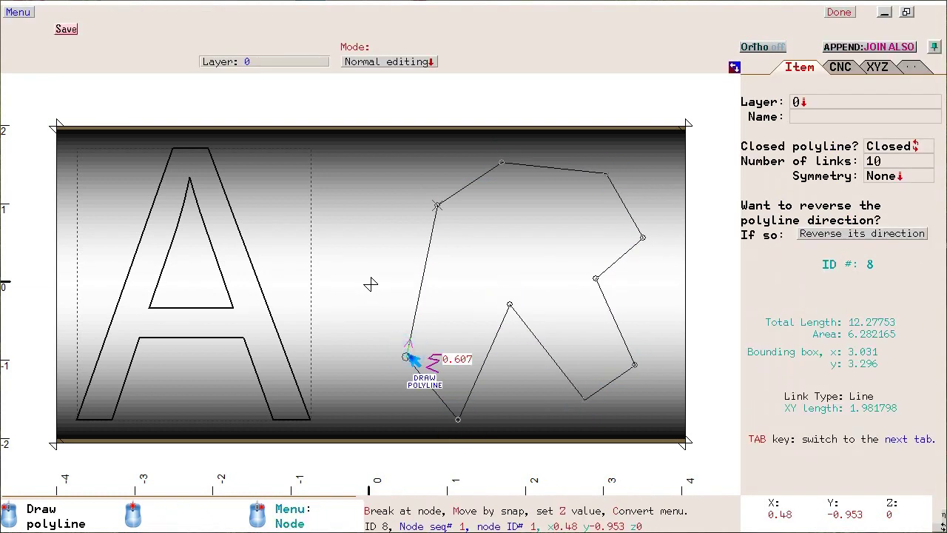
# In the 3D view, constrain movement to the Z axis and move the cylinder surface down below the letter and polyline
pyautogui.click(734, 67)
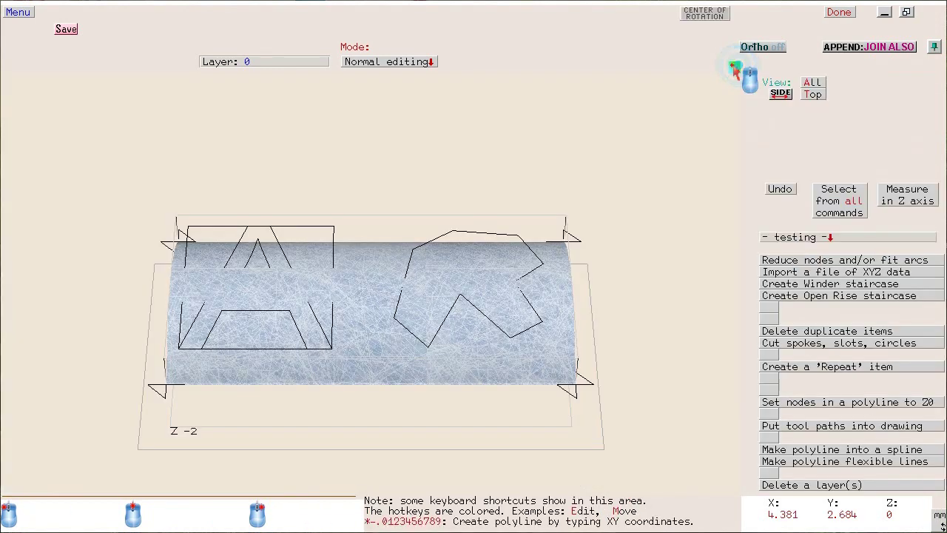
pyautogui.click(762, 47)
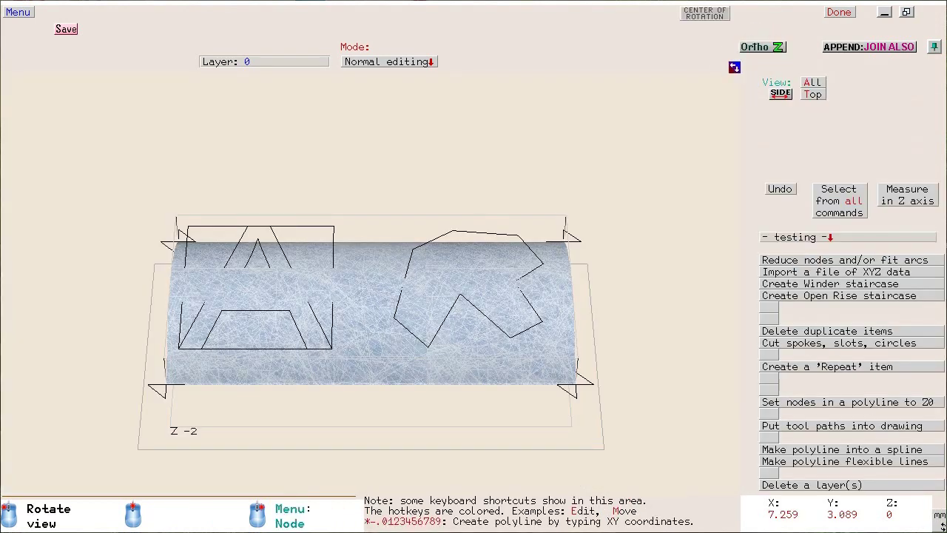
pyautogui.moveTo(385, 378); pyautogui.dragTo(569, 399)
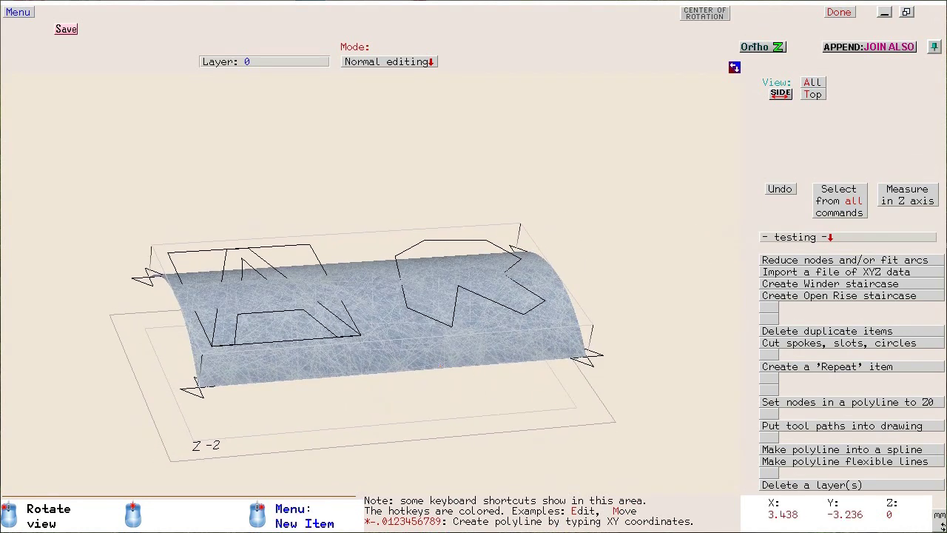
pyautogui.click(591, 360)
pyautogui.rightClick(586, 357)
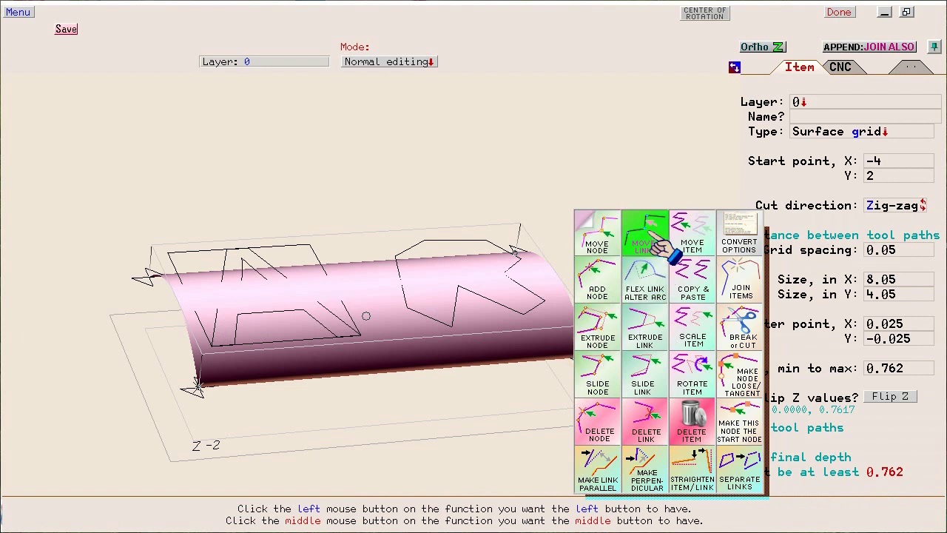
pyautogui.click(685, 243)
pyautogui.click(595, 360)
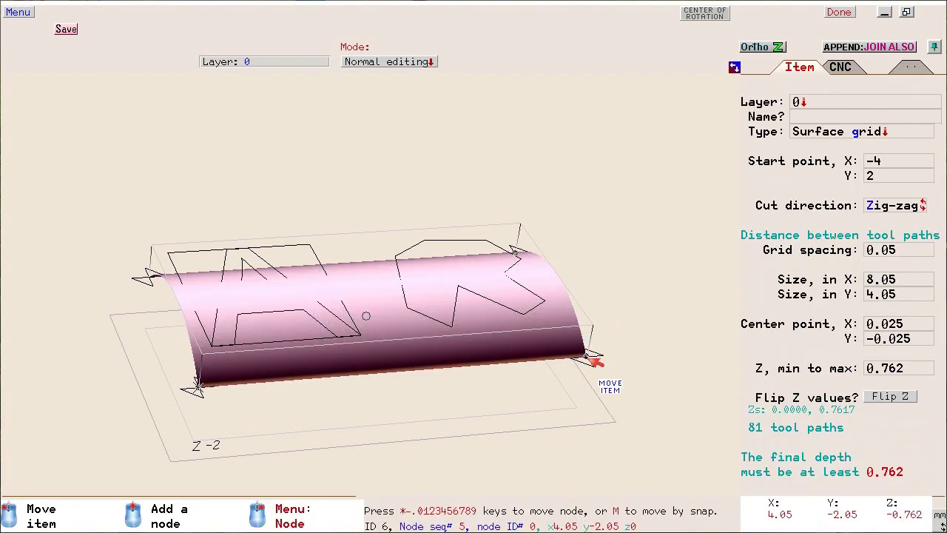
pyautogui.click(588, 403)
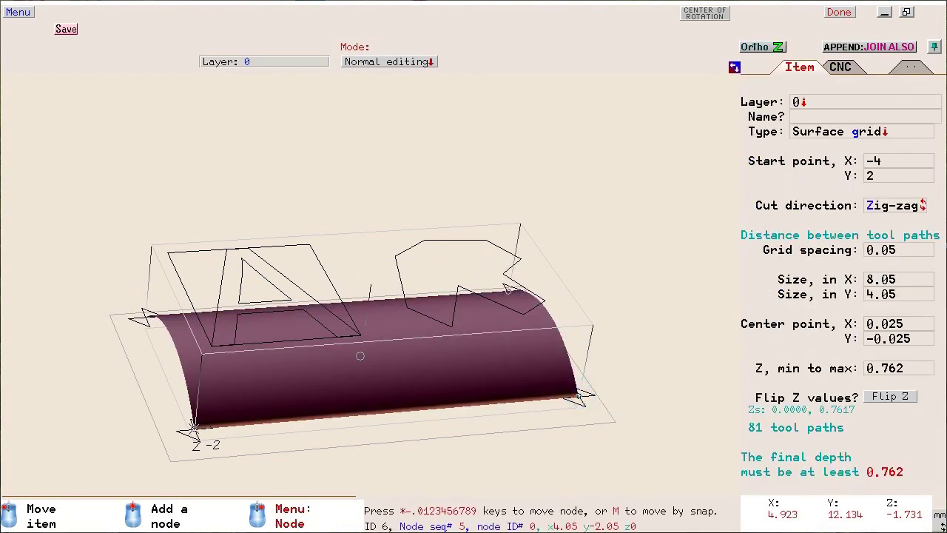
# Switch the surface editing mode to Raise / Lower, keeping the Z increment at 0.05
pyautogui.click(381, 67)
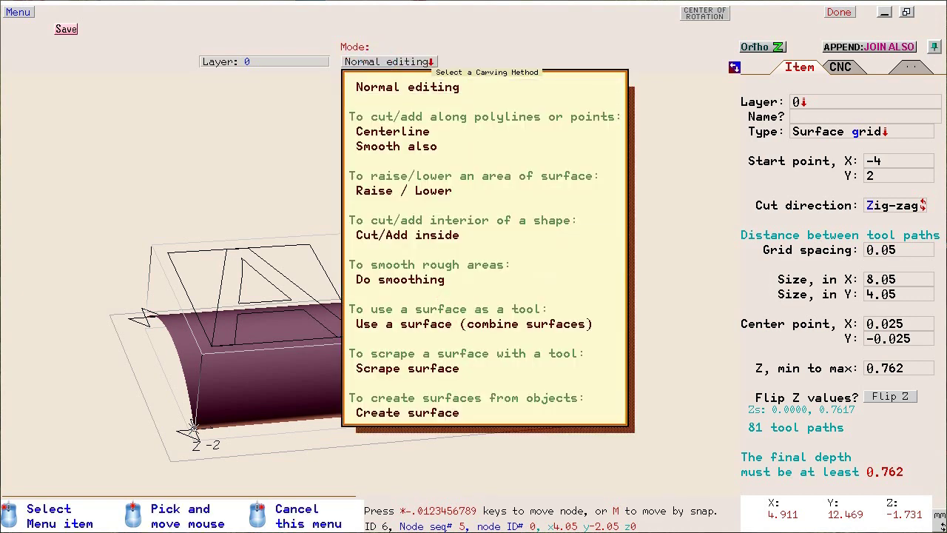
pyautogui.click(411, 194)
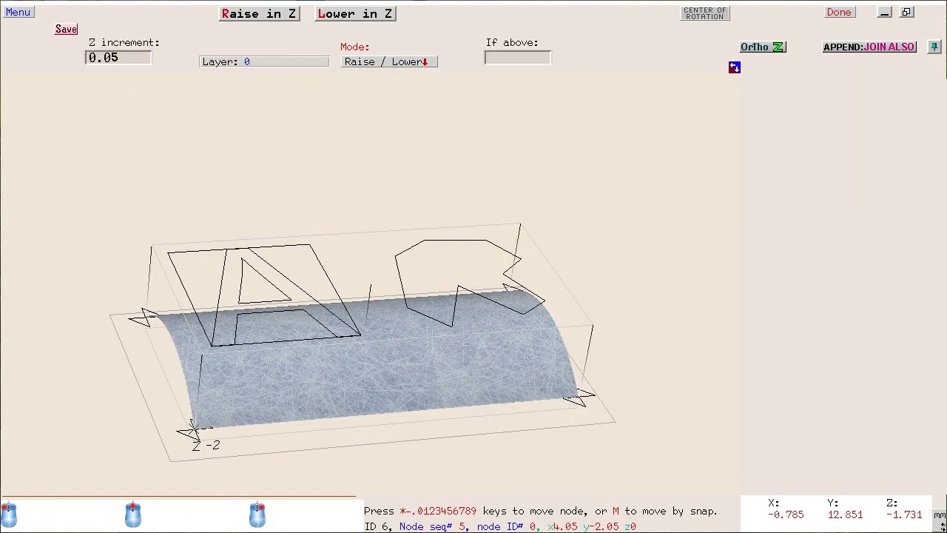
pyautogui.click(138, 60)
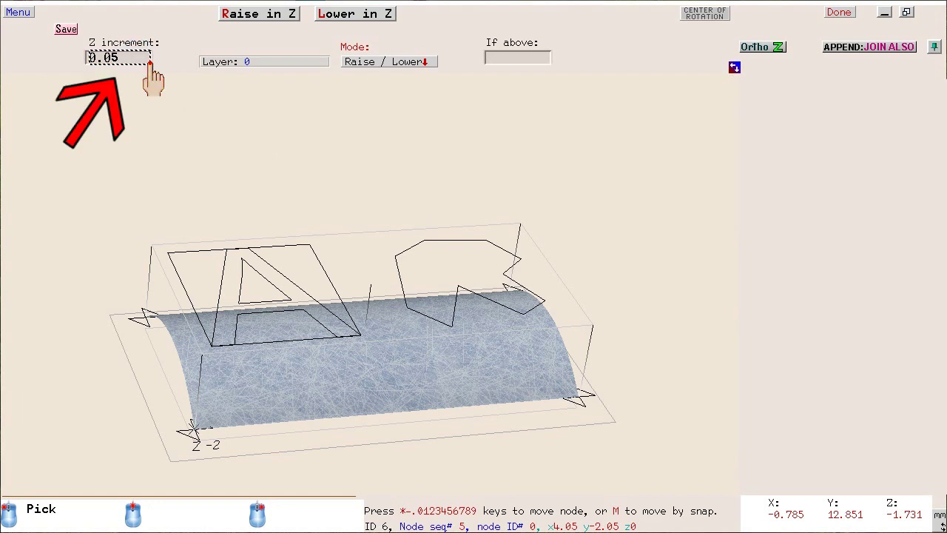
pyautogui.click(167, 55)
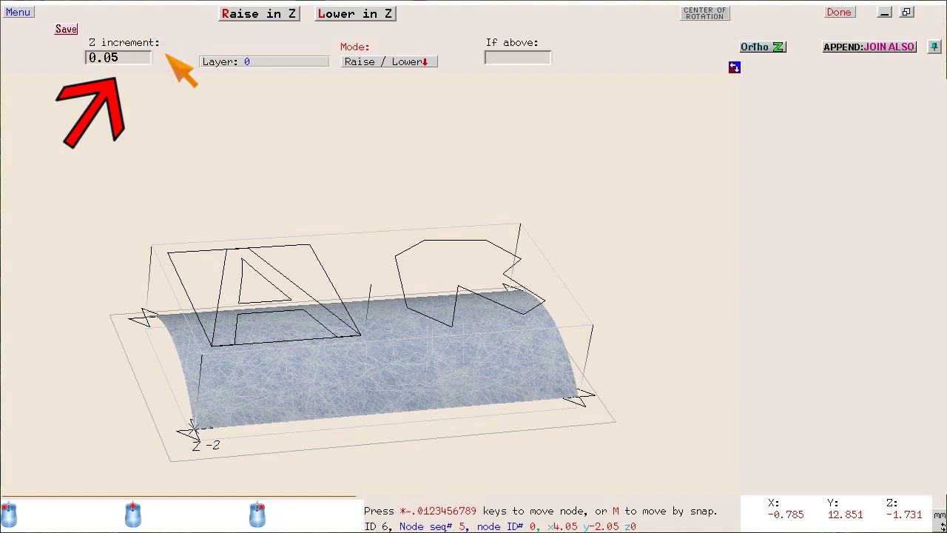
pyautogui.click(167, 55)
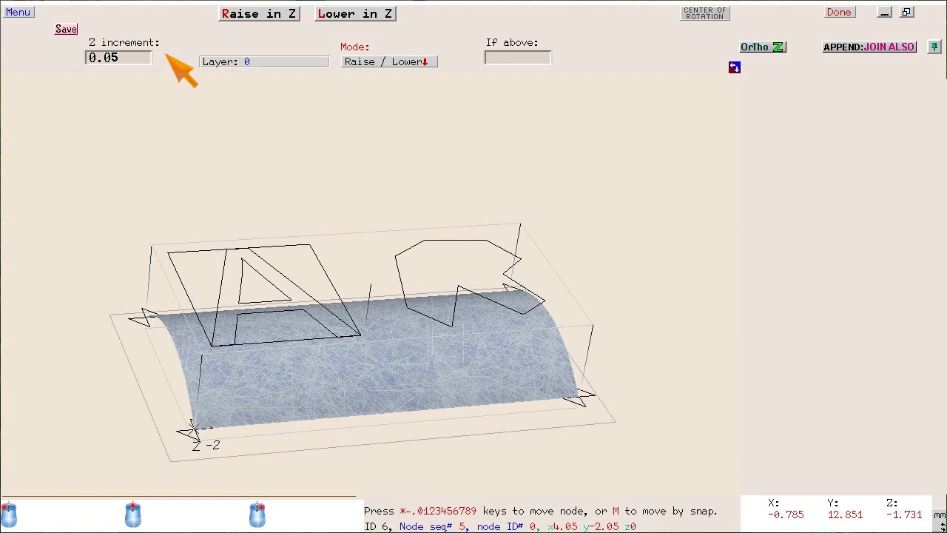
# Raise the surface areas inside the letter A and the polyline repeatedly in 0.05 Z increments
pyautogui.press('r')
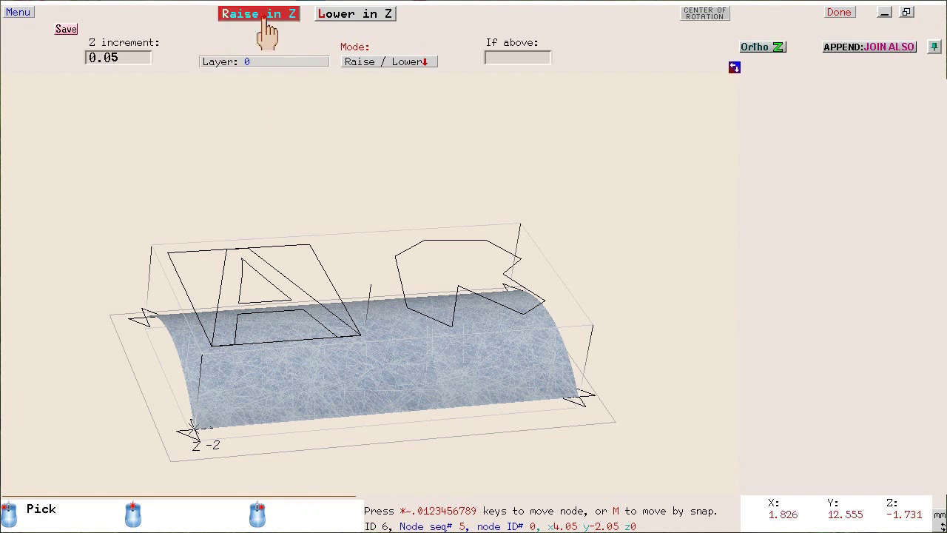
pyautogui.moveTo(362, 217); pyautogui.dragTo(342, 231)
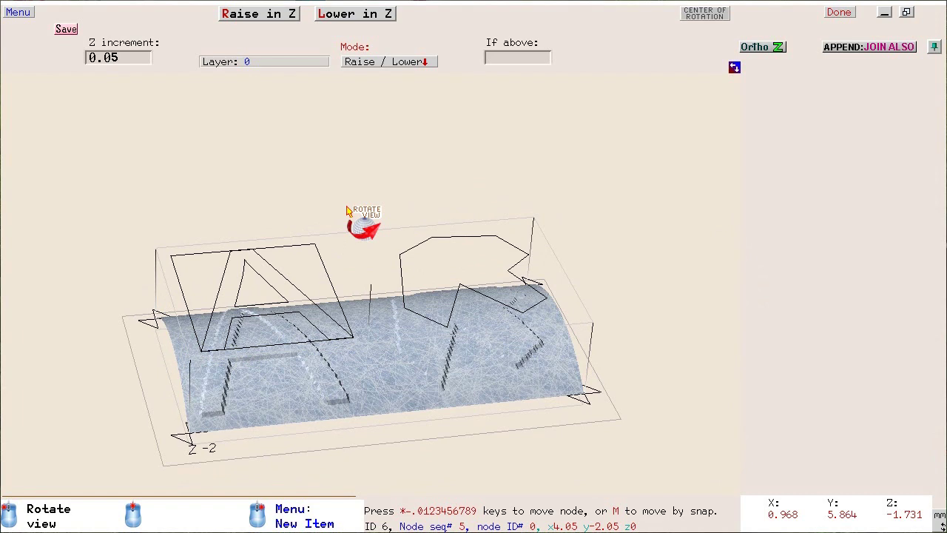
pyautogui.click(279, 16)
pyautogui.moveTo(344, 209)
pyautogui.mouseDown()
pyautogui.moveTo(346, 173)
pyautogui.moveTo(456, 273)
pyautogui.moveTo(354, 221)
pyautogui.moveTo(346, 197)
pyautogui.mouseUp()
pyautogui.click(272, 18)
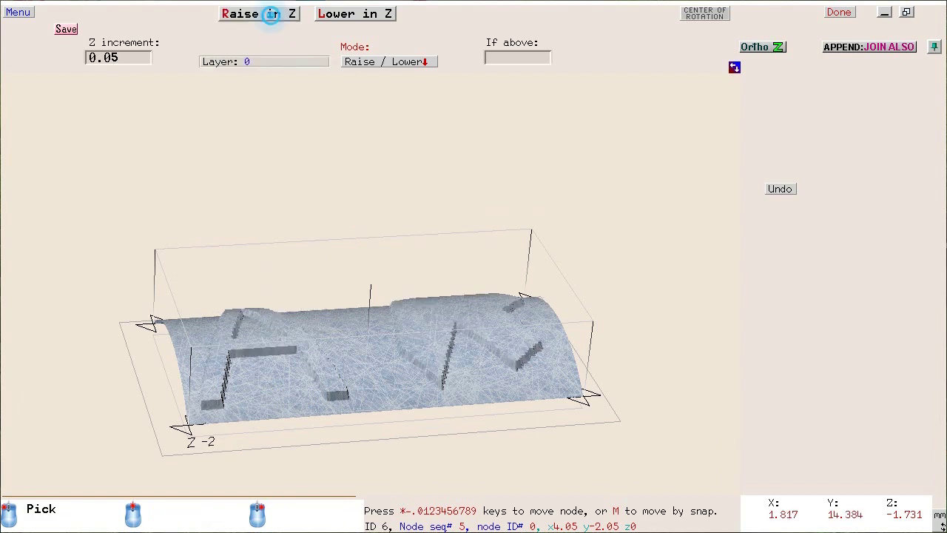
pyautogui.click(272, 16)
pyautogui.click(272, 16)
pyautogui.moveTo(298, 135); pyautogui.dragTo(294, 211)
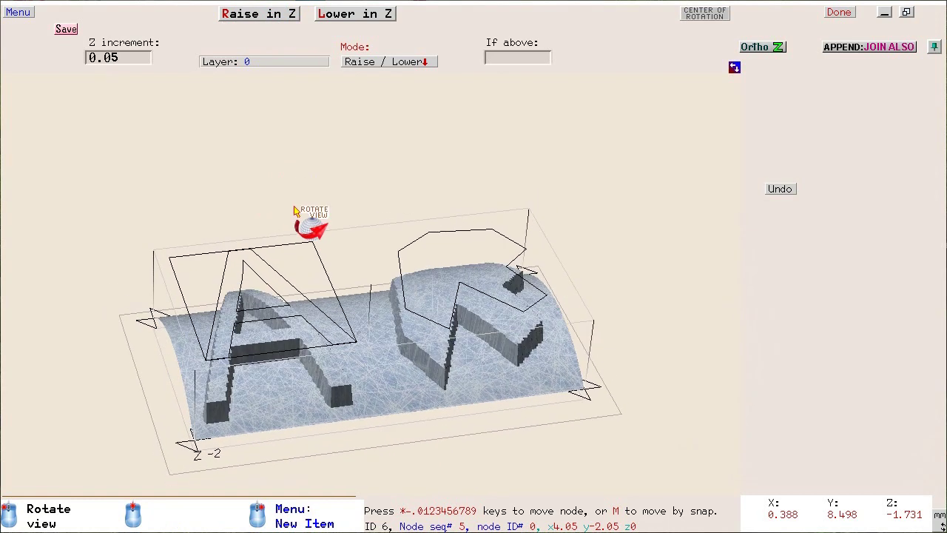
# Lower the surface areas inside the letter A and the polyline repeatedly in 0.05 Z increments until they sink below the original surface
pyautogui.click(349, 20)
pyautogui.click(349, 20)
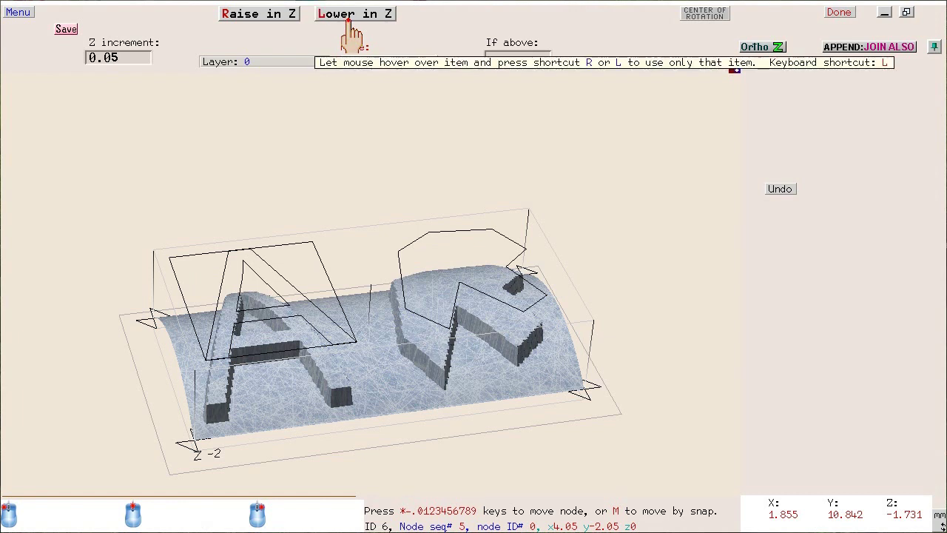
pyautogui.moveTo(370, 190); pyautogui.dragTo(396, 152)
pyautogui.click(362, 15)
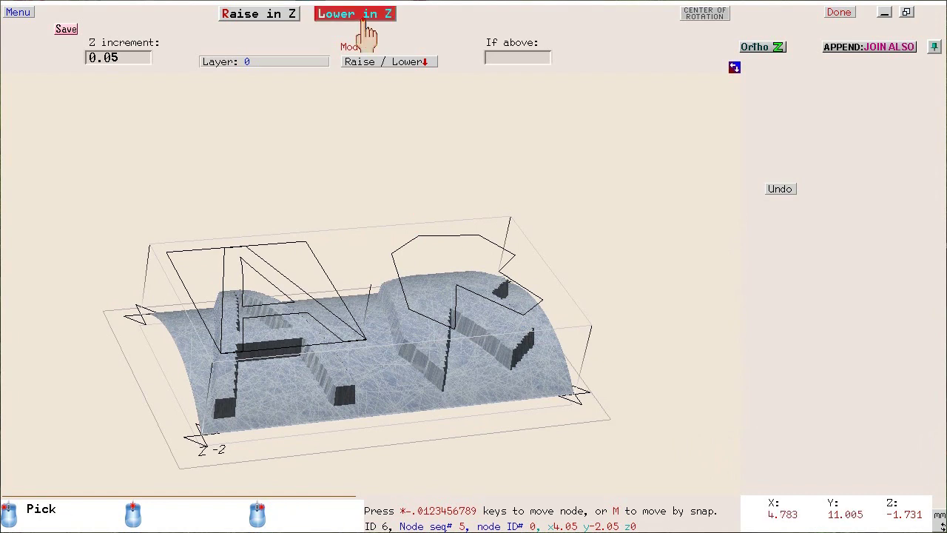
pyautogui.click(362, 15)
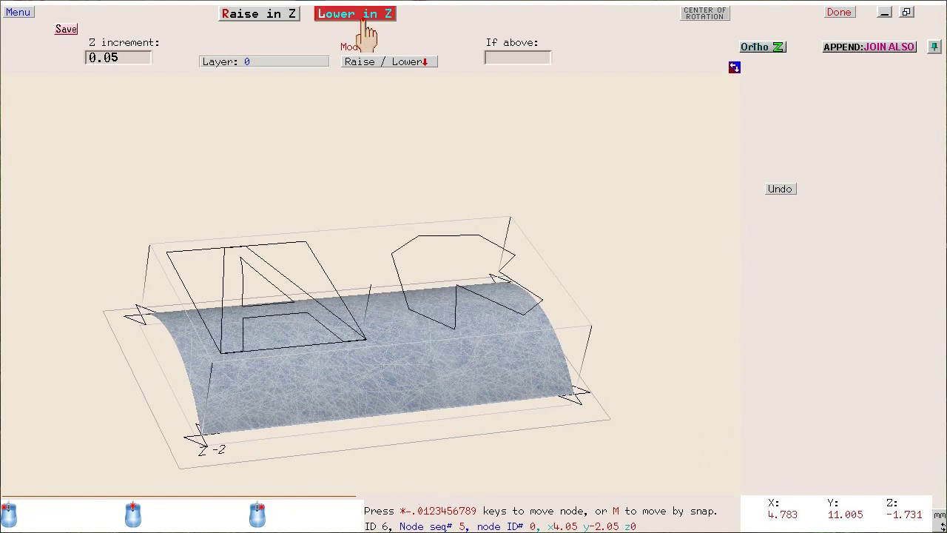
pyautogui.click(363, 15)
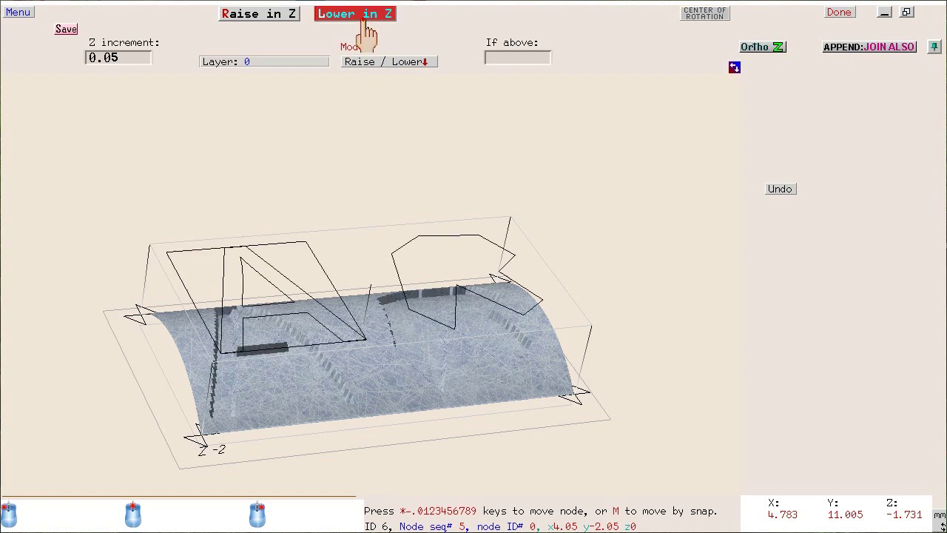
# Raise the letter and polyline areas back above the cylinder surface in 0.05 Z increments
pyautogui.click(277, 14)
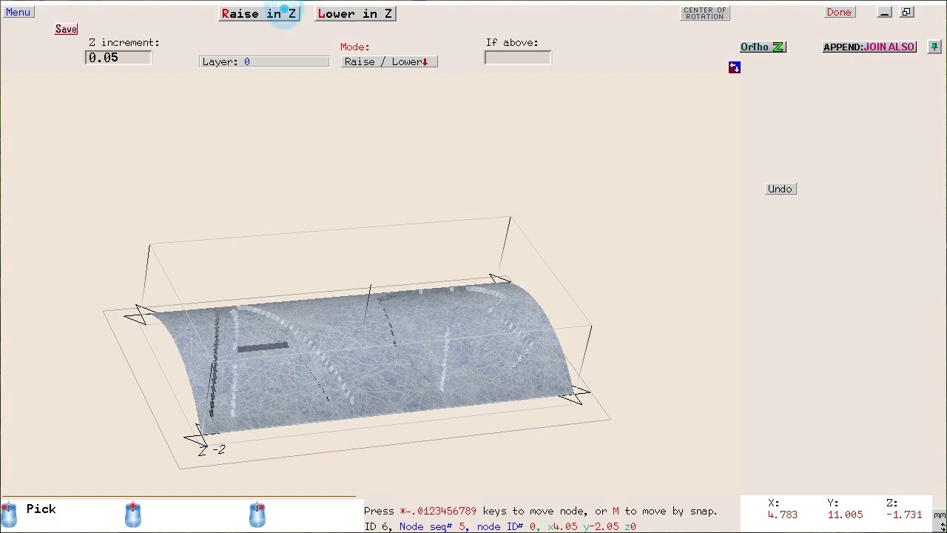
pyautogui.click(283, 15)
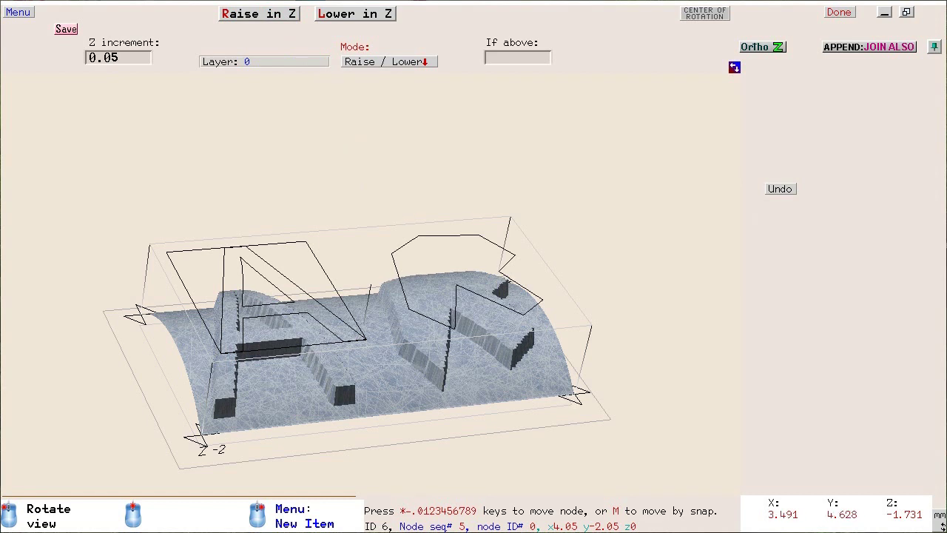
pyautogui.moveTo(349, 219); pyautogui.dragTo(344, 181)
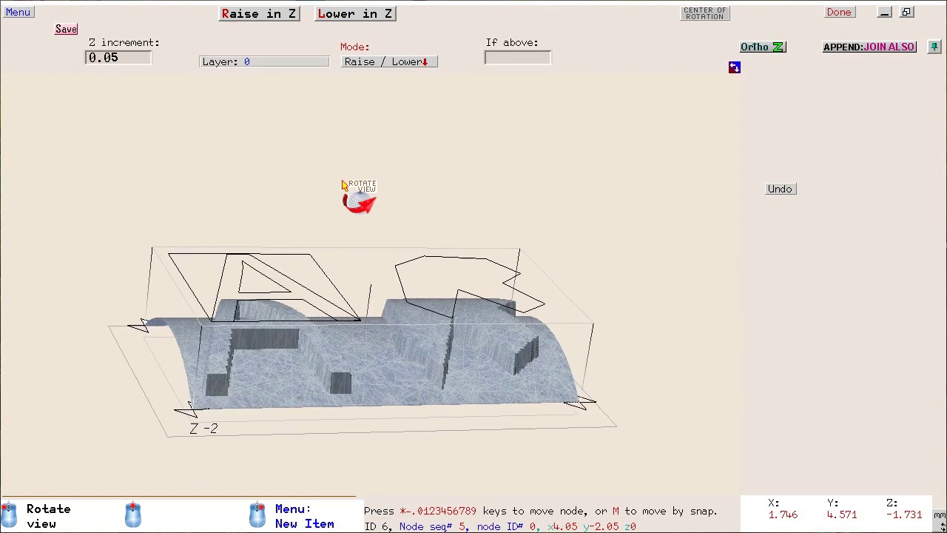
# Switch off the Z movement constraint and move the letter A toward the polyline, to X about -1.38
pyautogui.click(313, 256)
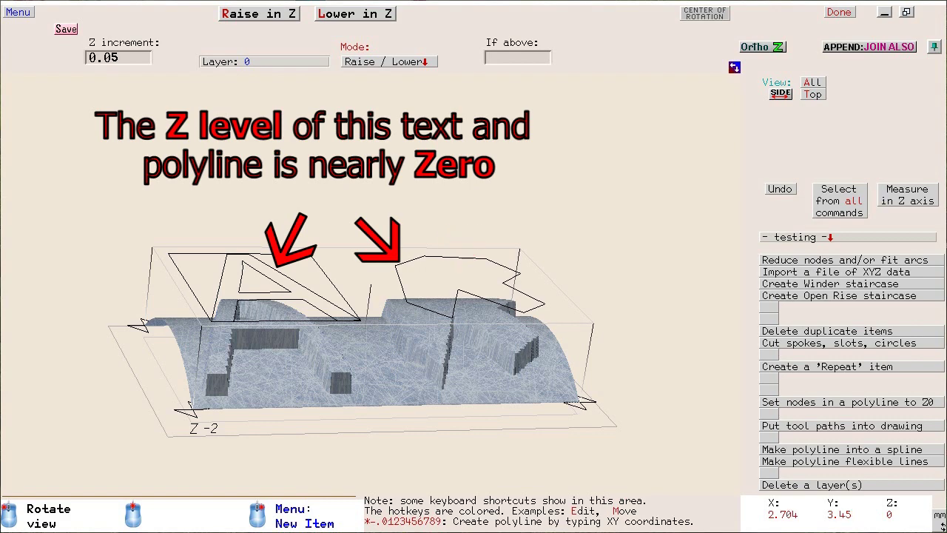
pyautogui.moveTo(520, 130); pyautogui.dragTo(503, 111)
pyautogui.moveTo(467, 255); pyautogui.dragTo(481, 276)
pyautogui.moveTo(334, 150); pyautogui.dragTo(330, 170)
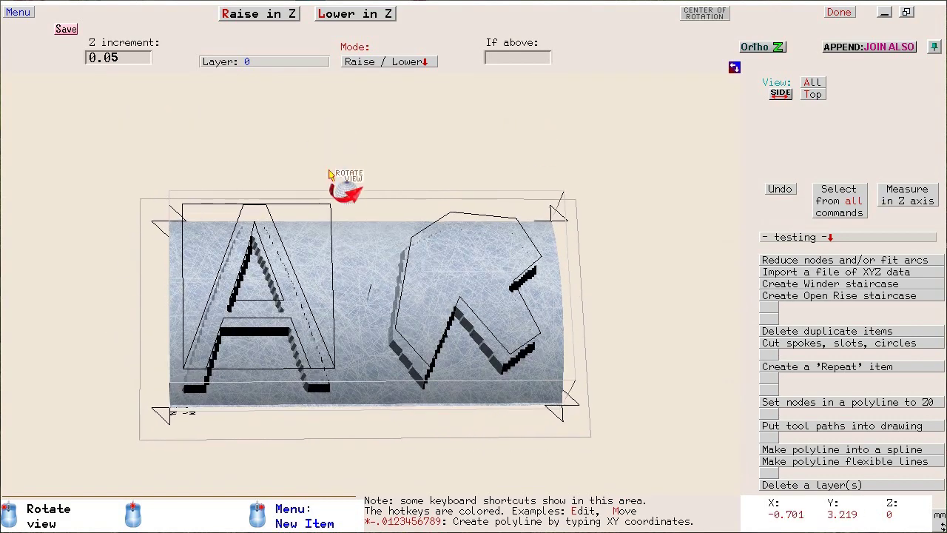
pyautogui.click(765, 47)
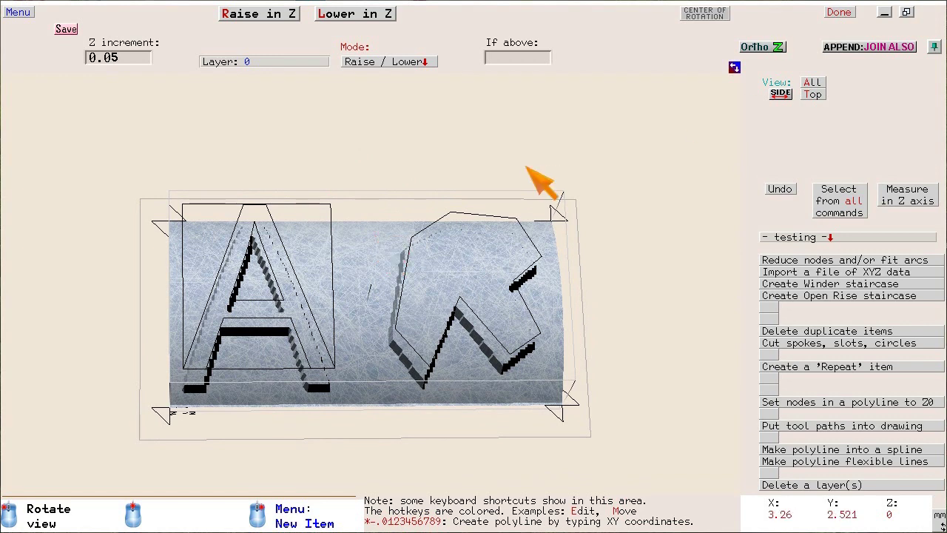
pyautogui.click(341, 266)
pyautogui.click(338, 264)
pyautogui.click(374, 263)
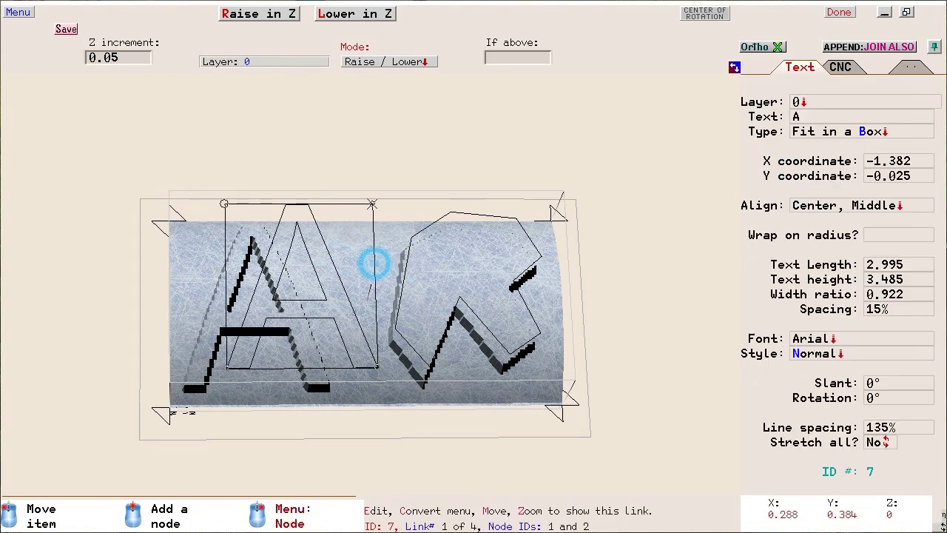
# Move the closed polyline toward the letter A until their outlines slightly overlap
pyautogui.click(407, 273)
pyautogui.click(413, 271)
pyautogui.click(359, 274)
# Raise the surface areas inside the moved letter A and polyline in 0.05 Z increments and inspect the overlapping relief closely
pyautogui.click(281, 15)
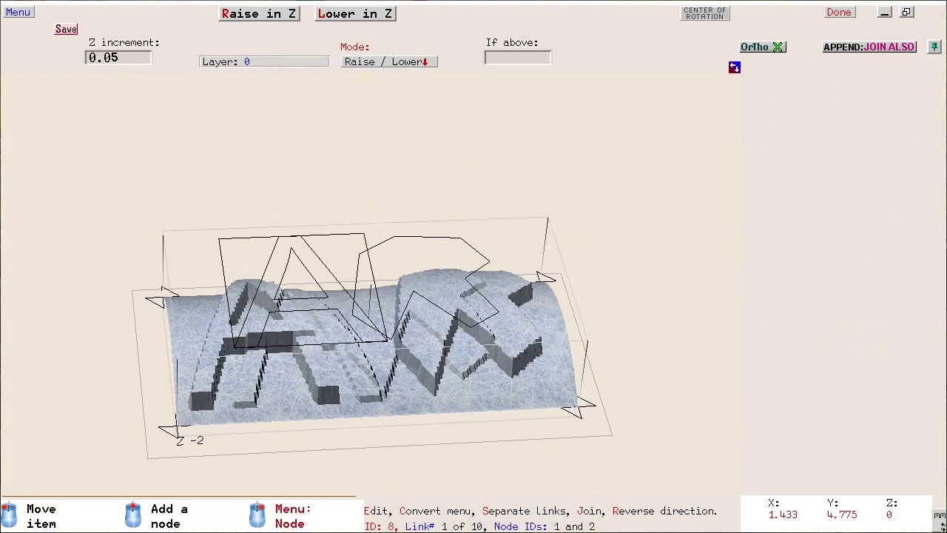
pyautogui.moveTo(429, 111); pyautogui.dragTo(399, 148)
pyautogui.moveTo(364, 96); pyautogui.dragTo(229, 216)
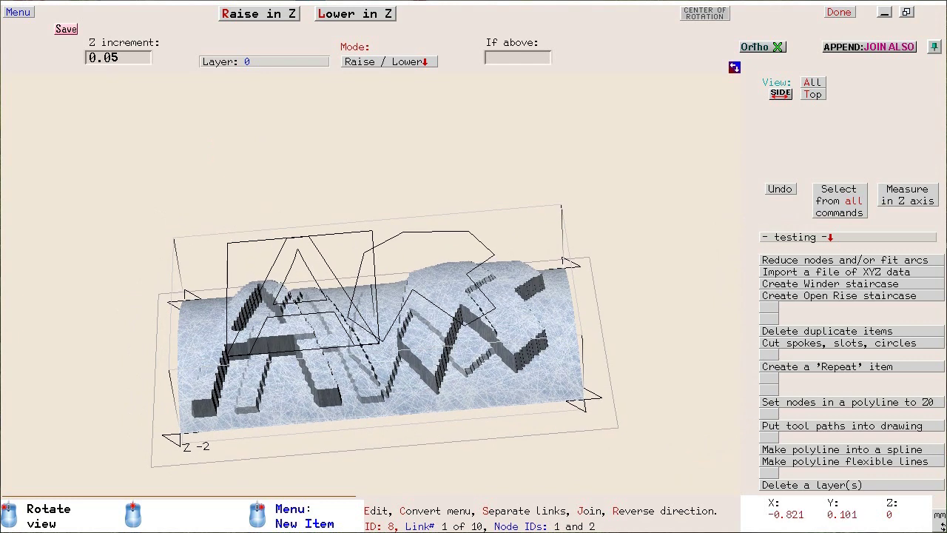
pyautogui.scroll(2, 337, 298)
pyautogui.moveTo(374, 152); pyautogui.dragTo(392, 161)
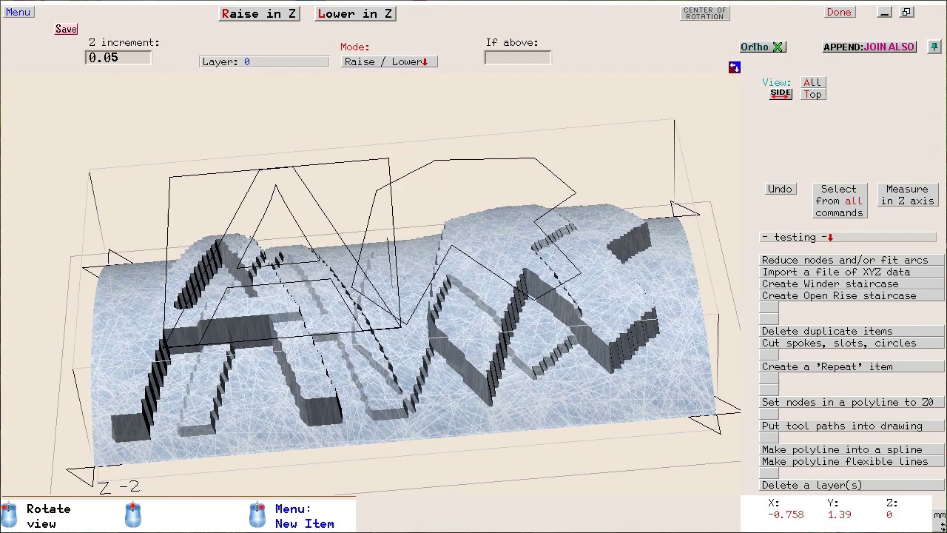
pyautogui.moveTo(313, 122)
pyautogui.mouseDown()
pyautogui.moveTo(311, 105)
pyautogui.moveTo(421, 124)
pyautogui.moveTo(426, 214)
pyautogui.moveTo(307, 105)
pyautogui.mouseUp()
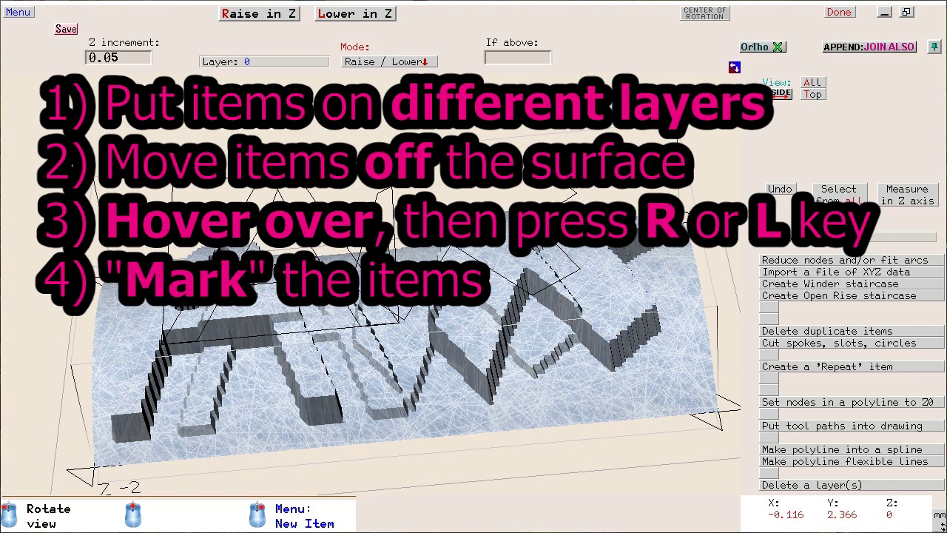
# Raise and lower the surface area inside only the polyline in 0.05 Z increments, finishing with it raised
pyautogui.moveTo(436, 180)
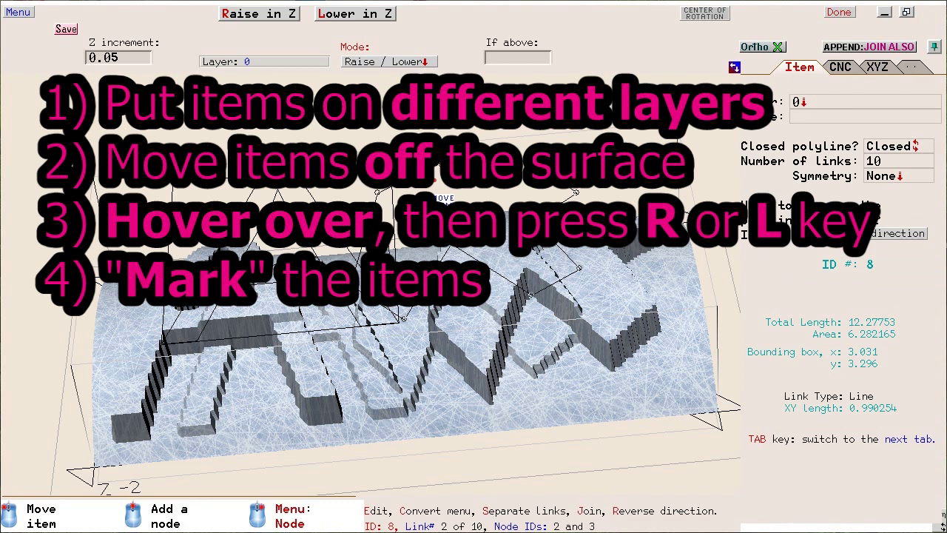
pyautogui.press('l')
pyautogui.press('l')
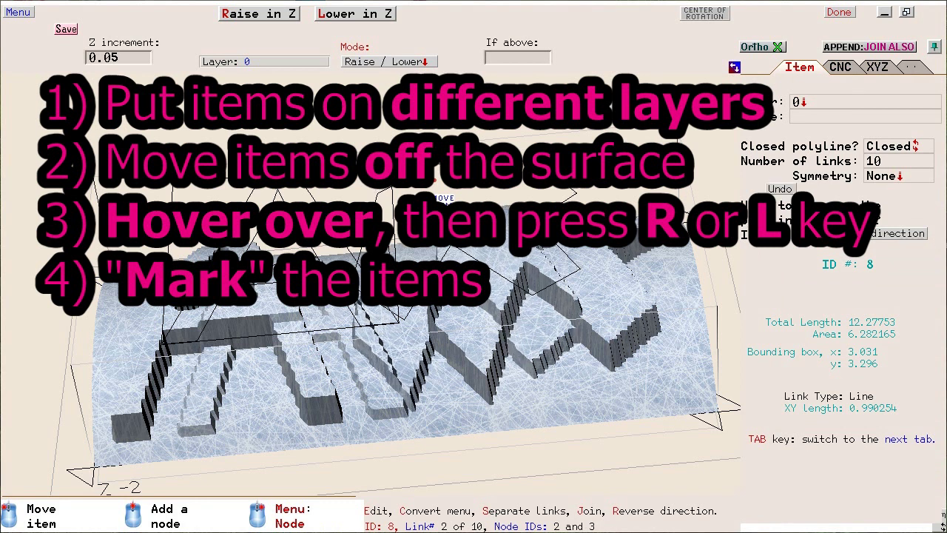
pyautogui.press('l')
pyautogui.press('l')
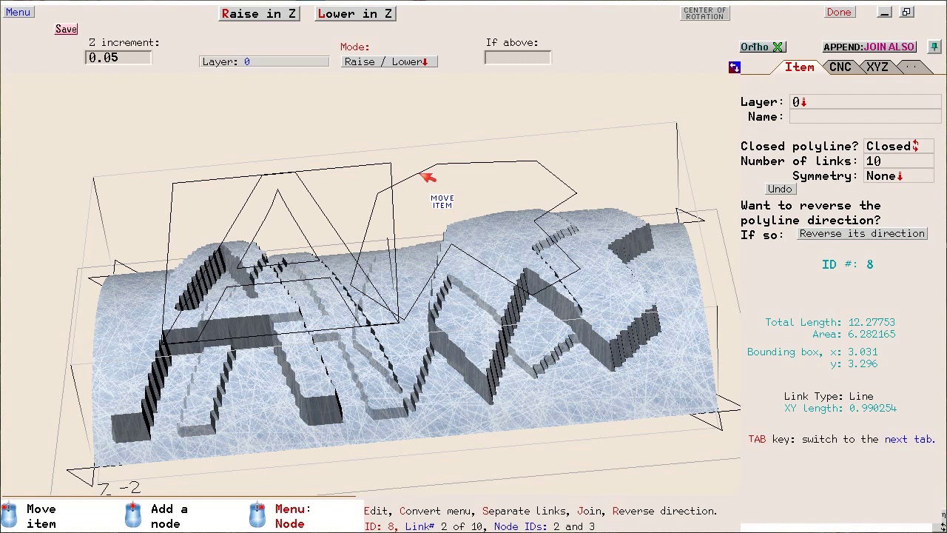
pyautogui.press('l')
pyautogui.press('l')
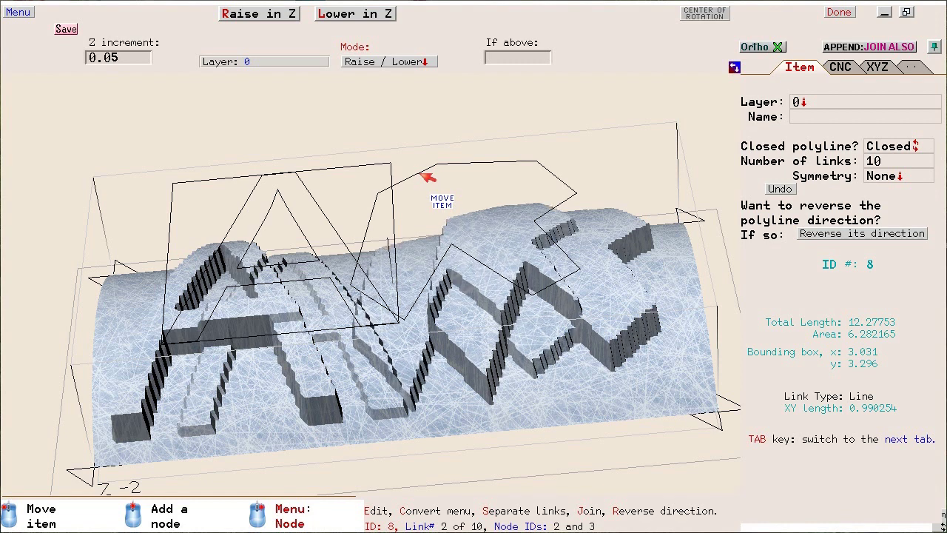
pyautogui.press('l')
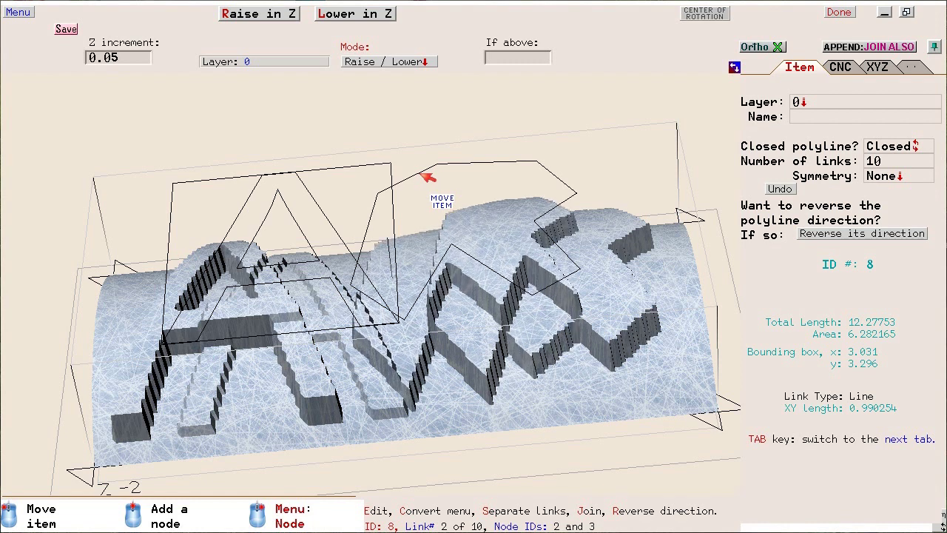
pyautogui.press('l')
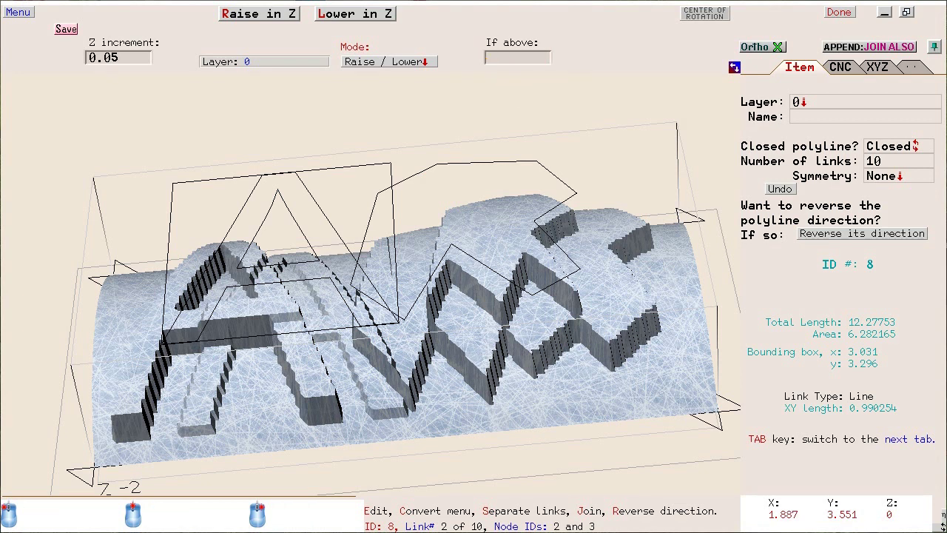
pyautogui.click(547, 60)
pyautogui.write('1')
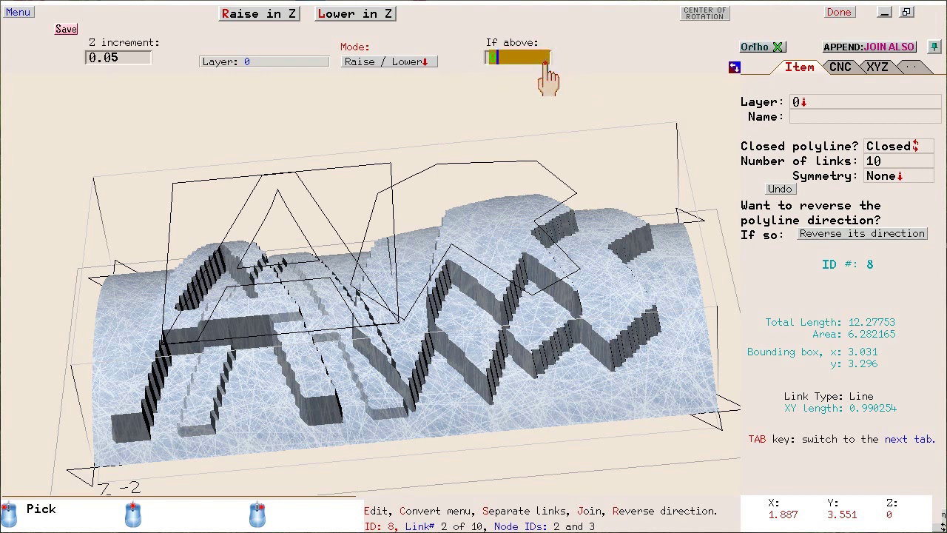
pyautogui.click(566, 60)
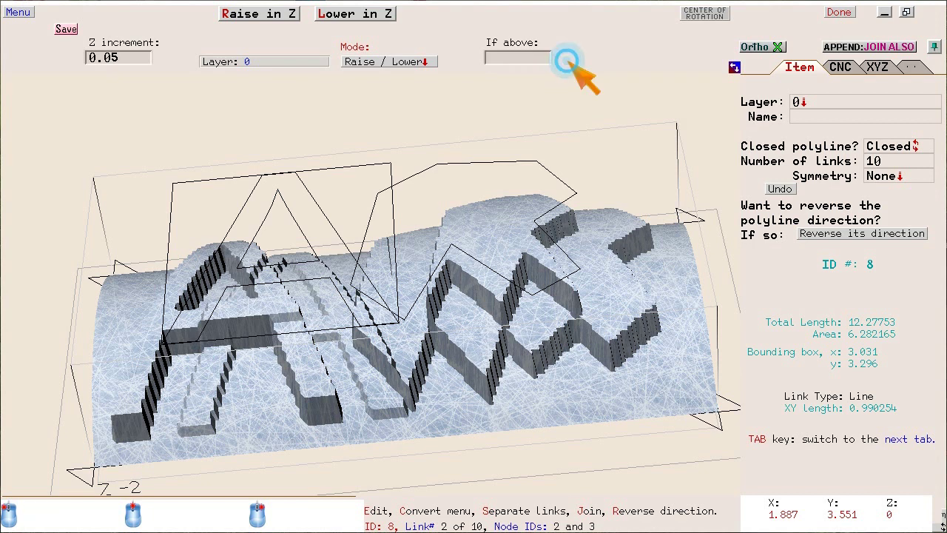
pyautogui.click(570, 62)
pyautogui.click(570, 61)
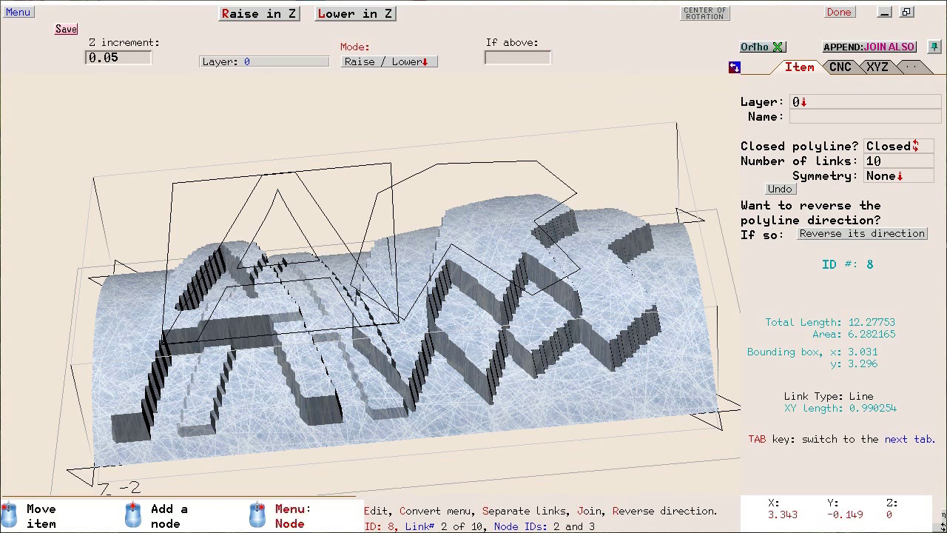
# Delete the edited surface and create a fresh cylinder surface grid in its place
pyautogui.click(681, 223)
pyautogui.press('Delete')
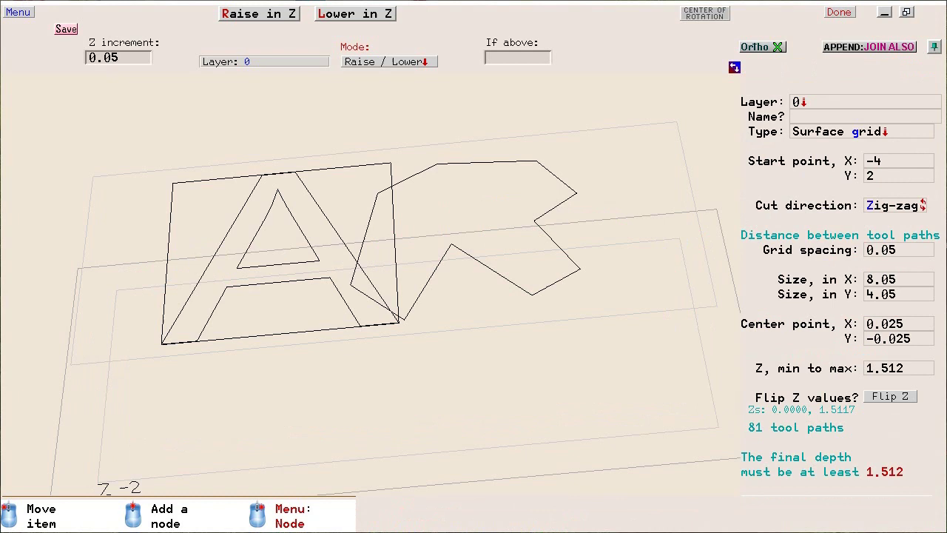
pyautogui.rightClick(666, 224)
pyautogui.press('Return')
pyautogui.press('Return')
pyautogui.press('Return')
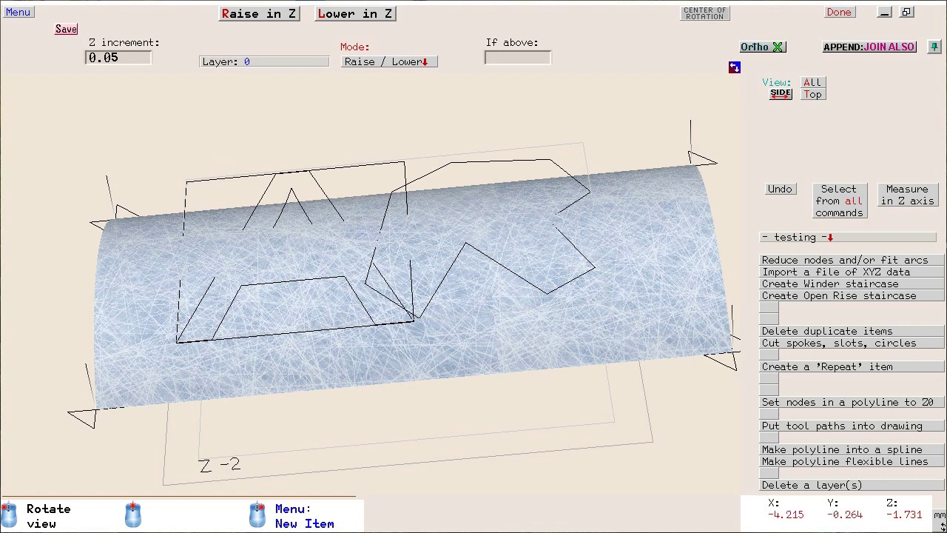
pyautogui.click(101, 409)
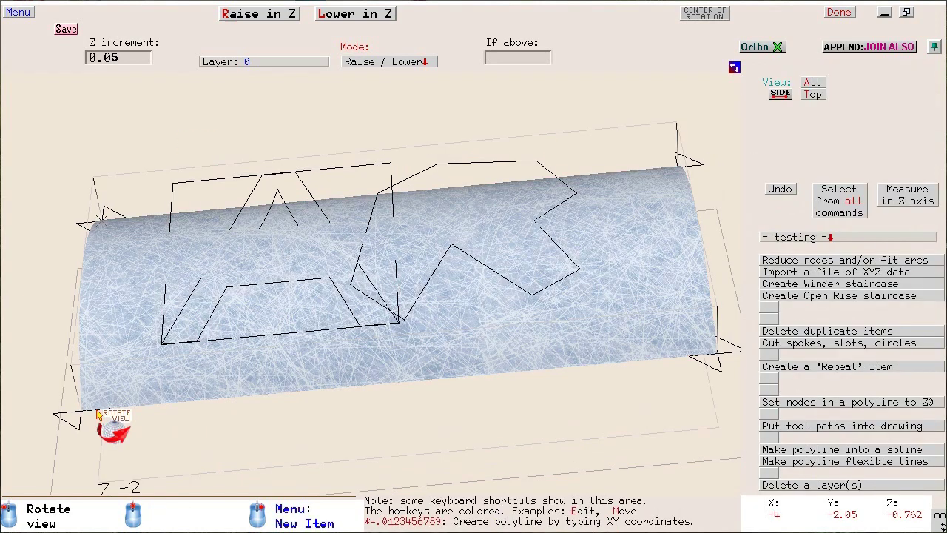
# Constrain movement to the Z axis and move the new cylinder surface down about 0.7, below the letter and polyline
pyautogui.press('z')
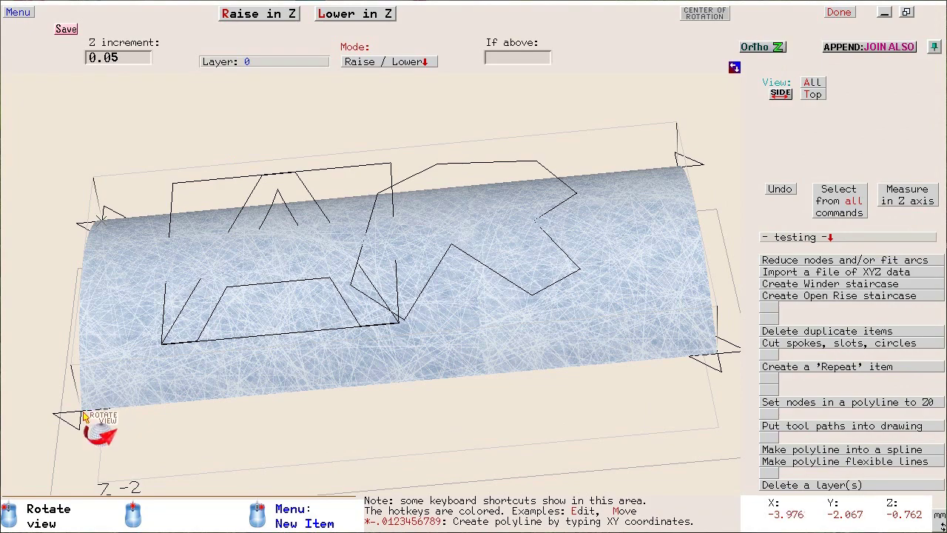
pyautogui.click(83, 411)
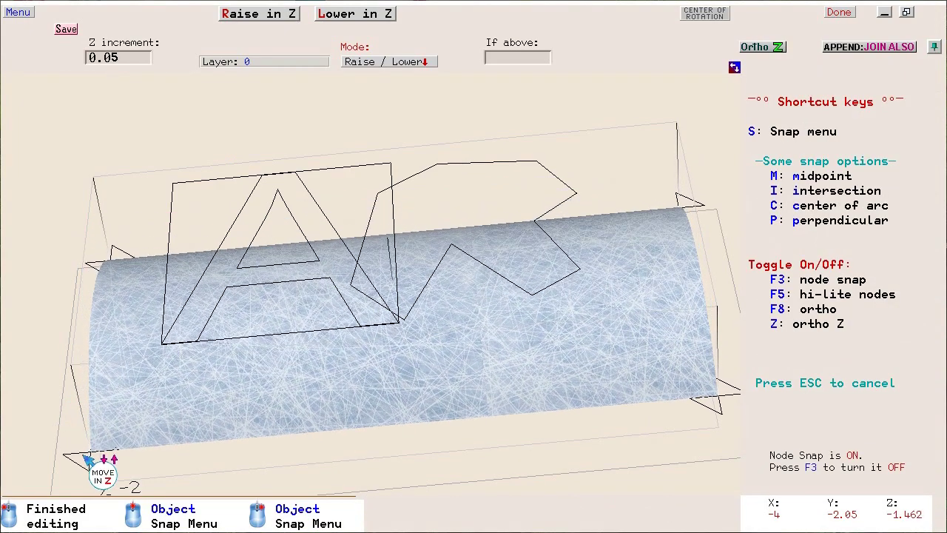
pyautogui.click(86, 451)
# Measure the Z level partway up the side of the cylinder surface
pyautogui.moveTo(401, 444)
pyautogui.mouseDown()
pyautogui.moveTo(393, 446)
pyautogui.moveTo(448, 334)
pyautogui.moveTo(423, 325)
pyautogui.mouseUp()
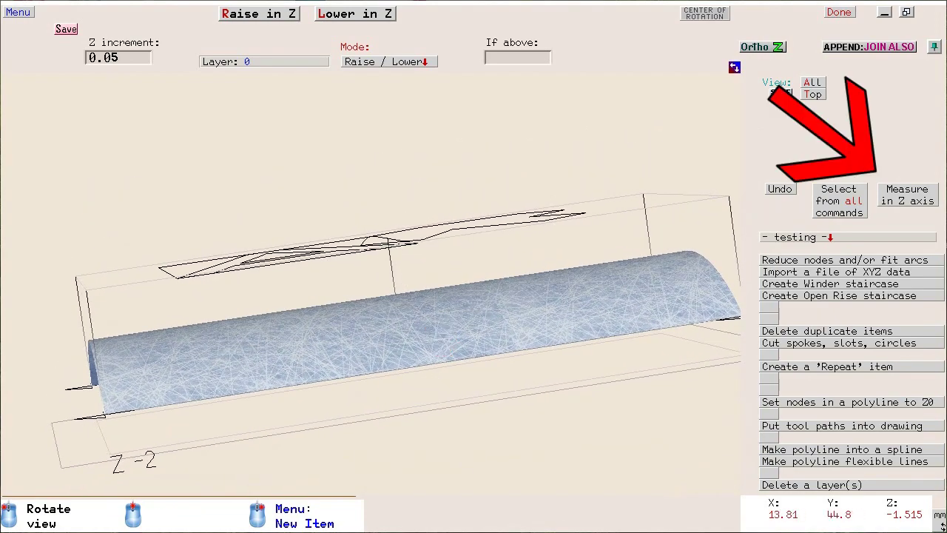
pyautogui.click(904, 206)
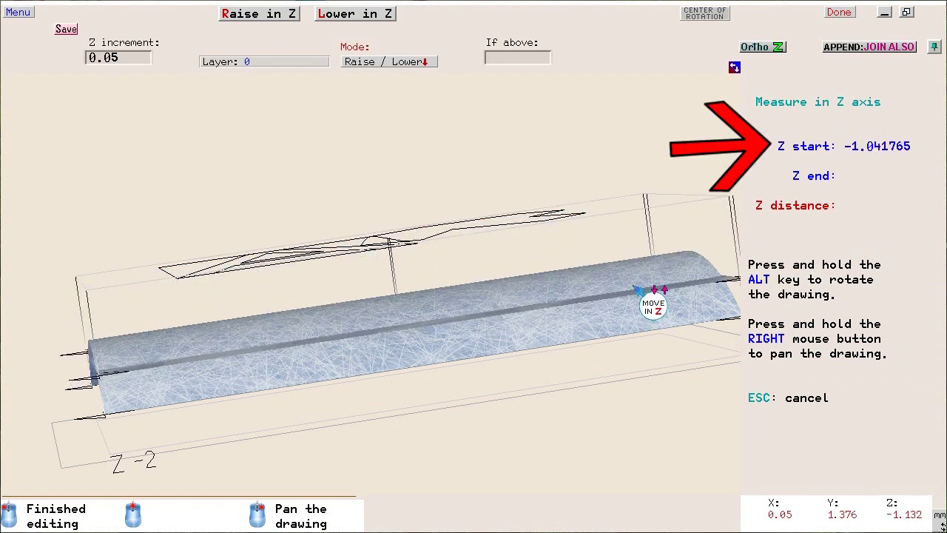
pyautogui.press('Escape')
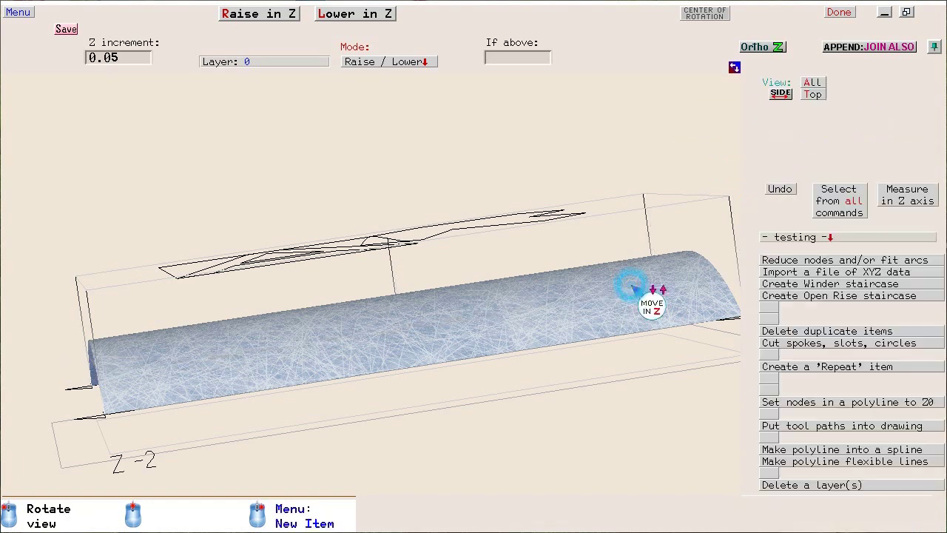
# Limit the editing to surface areas above Z -1 and raise the areas inside the letter A and polyline in 0.05 increments
pyautogui.moveTo(447, 154); pyautogui.dragTo(486, 270)
pyautogui.click(507, 59)
pyautogui.press('Return')
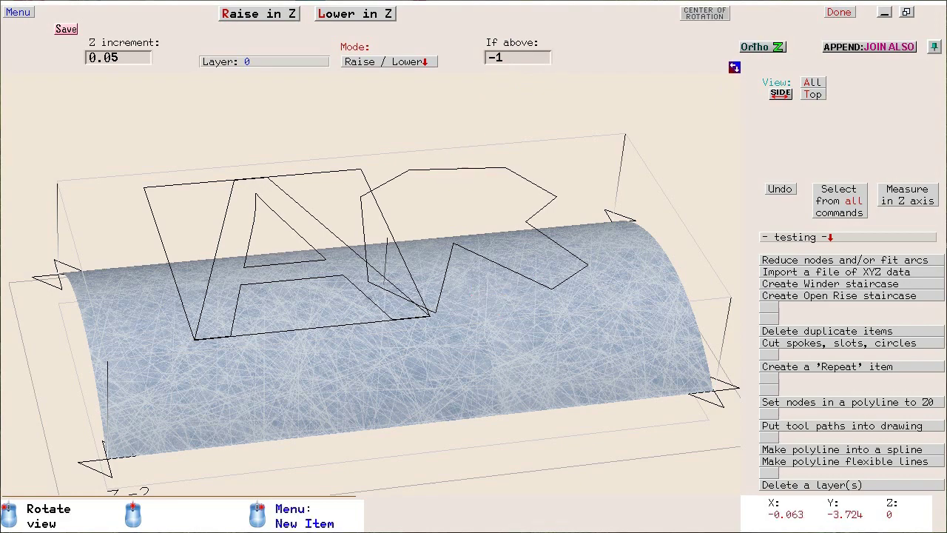
pyautogui.moveTo(450, 450); pyautogui.dragTo(448, 471)
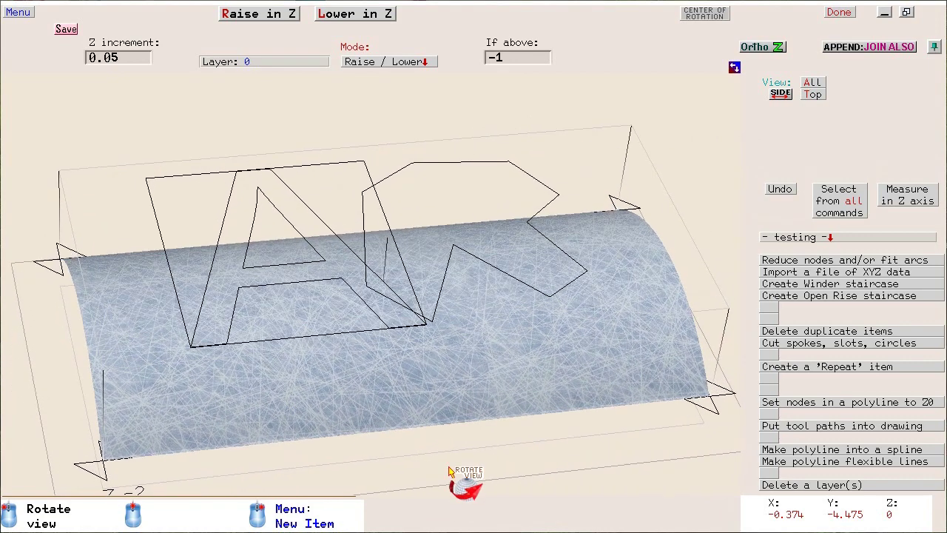
pyautogui.click(265, 14)
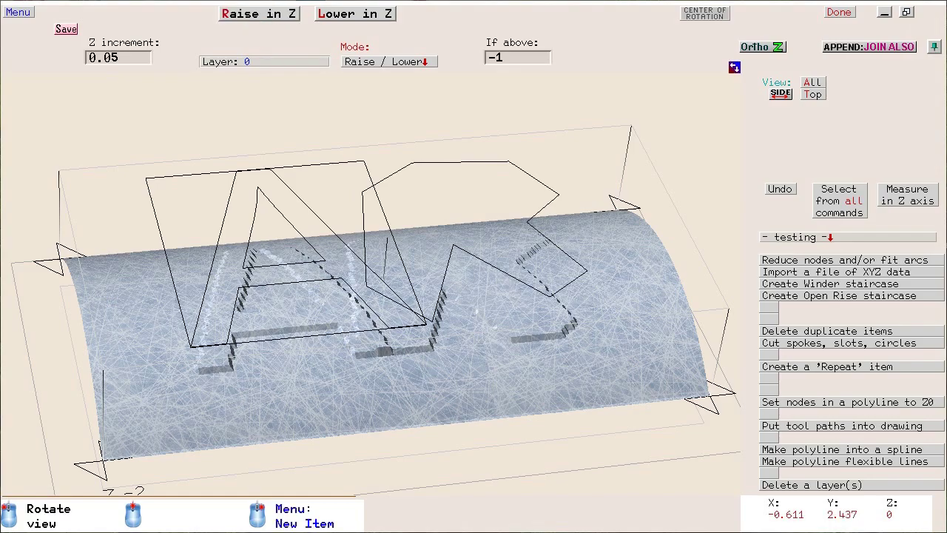
# Lower the surface areas inside the letter A and polyline repeatedly in 0.05 increments, only above Z -1, to form recesses
pyautogui.moveTo(370, 119); pyautogui.dragTo(378, 281)
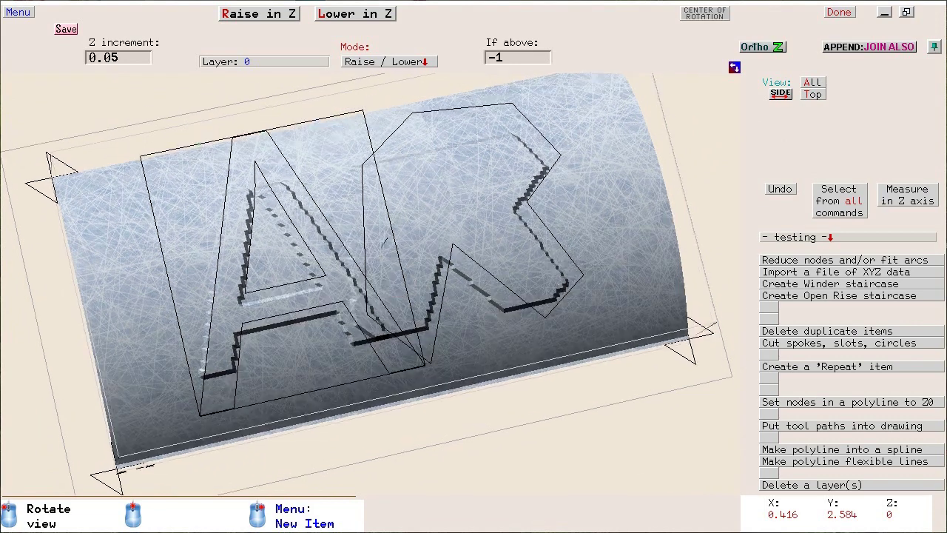
pyautogui.click(347, 21)
pyautogui.click(346, 16)
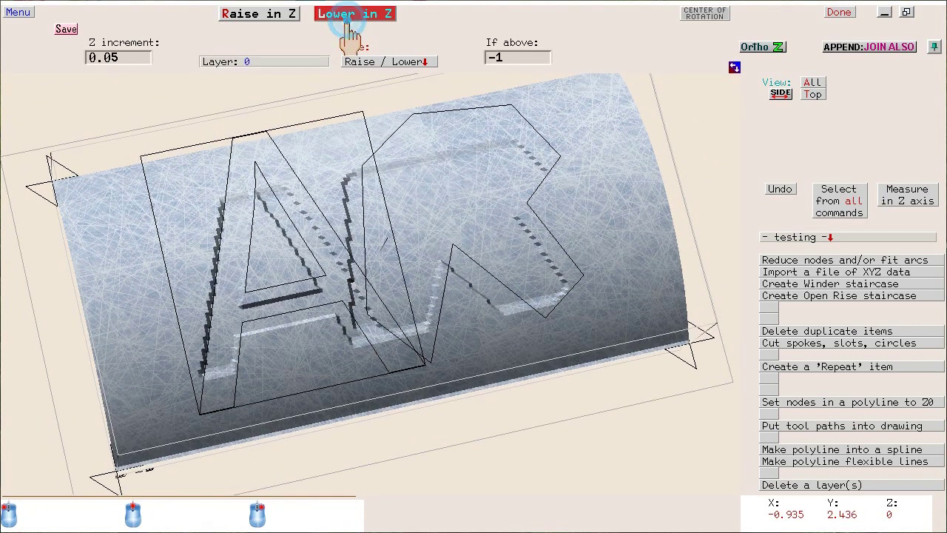
pyautogui.click(346, 13)
pyautogui.moveTo(299, 355)
pyautogui.mouseDown()
pyautogui.moveTo(437, 314)
pyautogui.moveTo(566, 256)
pyautogui.moveTo(546, 278)
pyautogui.moveTo(291, 358)
pyautogui.mouseUp()
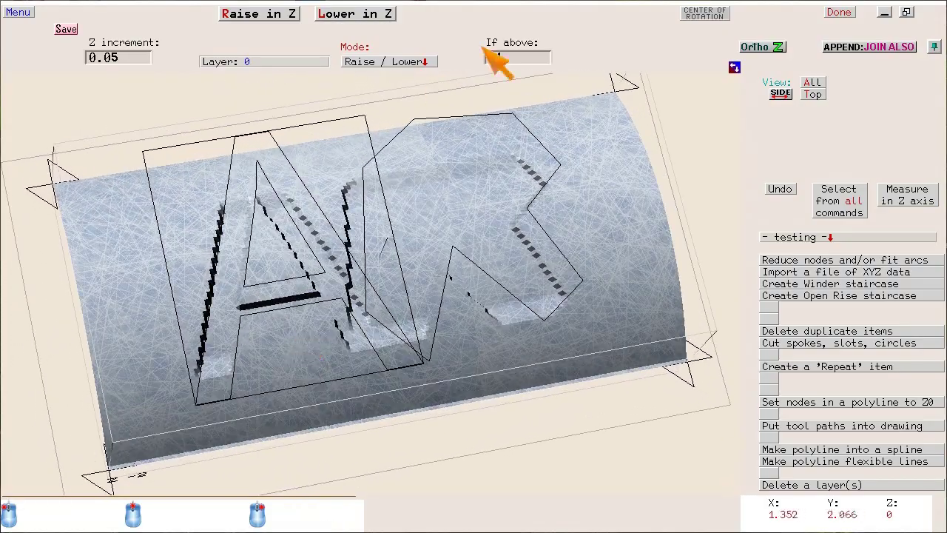
pyautogui.click(377, 15)
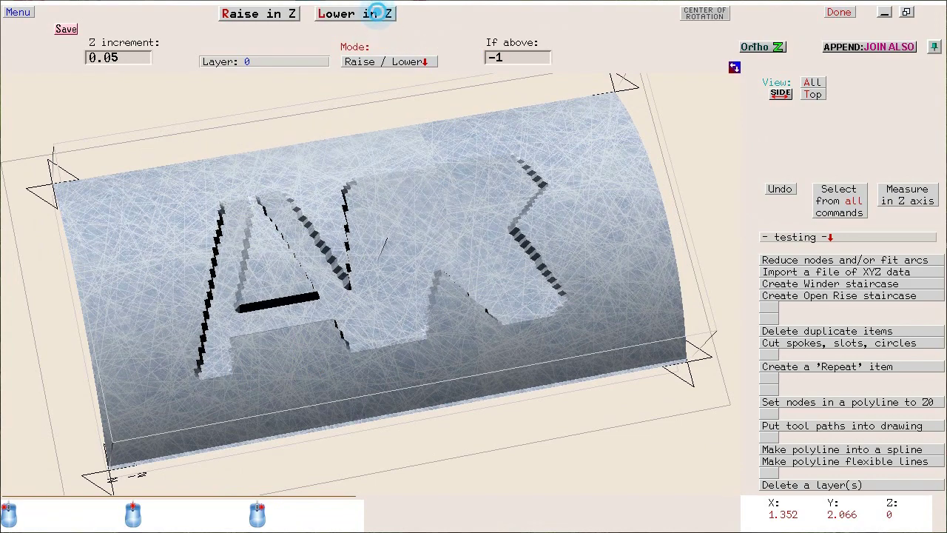
# Move the letter A along the cylinder's length, away from the polyline, so it only partly overlaps its recessed shape
pyautogui.moveTo(252, 281); pyautogui.dragTo(236, 175)
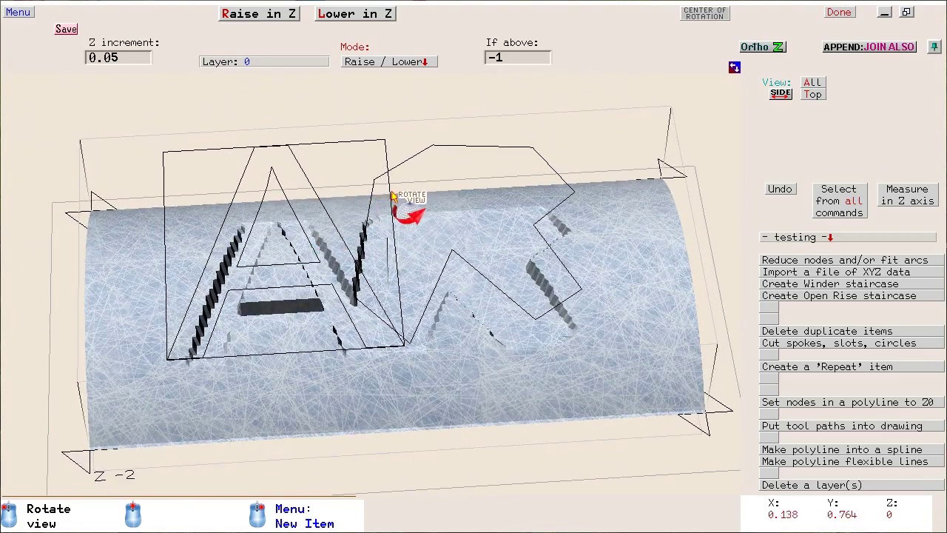
pyautogui.click(395, 194)
pyautogui.moveTo(398, 194); pyautogui.dragTo(337, 196)
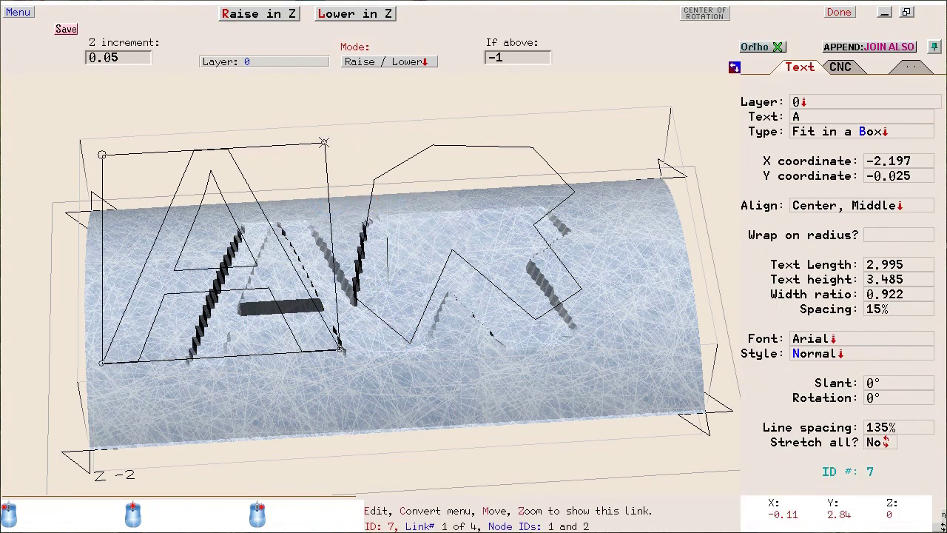
# Lower the surface areas inside the letter A at its new position in 0.05 increments, only above Z -1
pyautogui.click(250, 14)
pyautogui.click(349, 14)
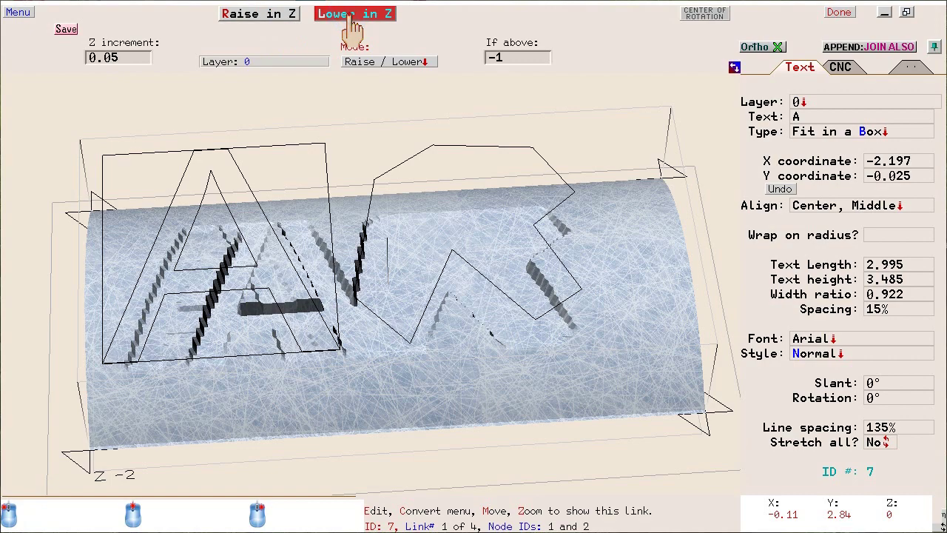
pyautogui.click(350, 15)
pyautogui.moveTo(269, 283); pyautogui.dragTo(345, 303, button='middle')
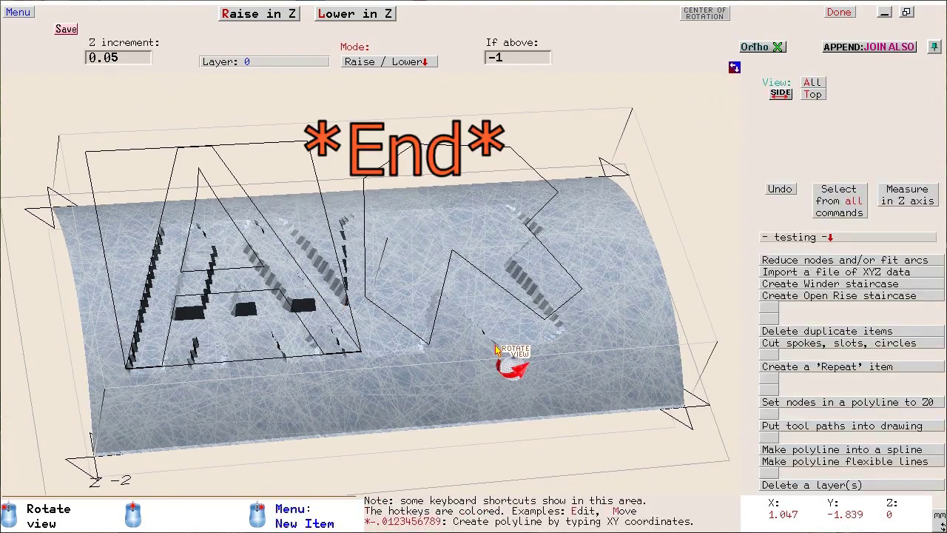